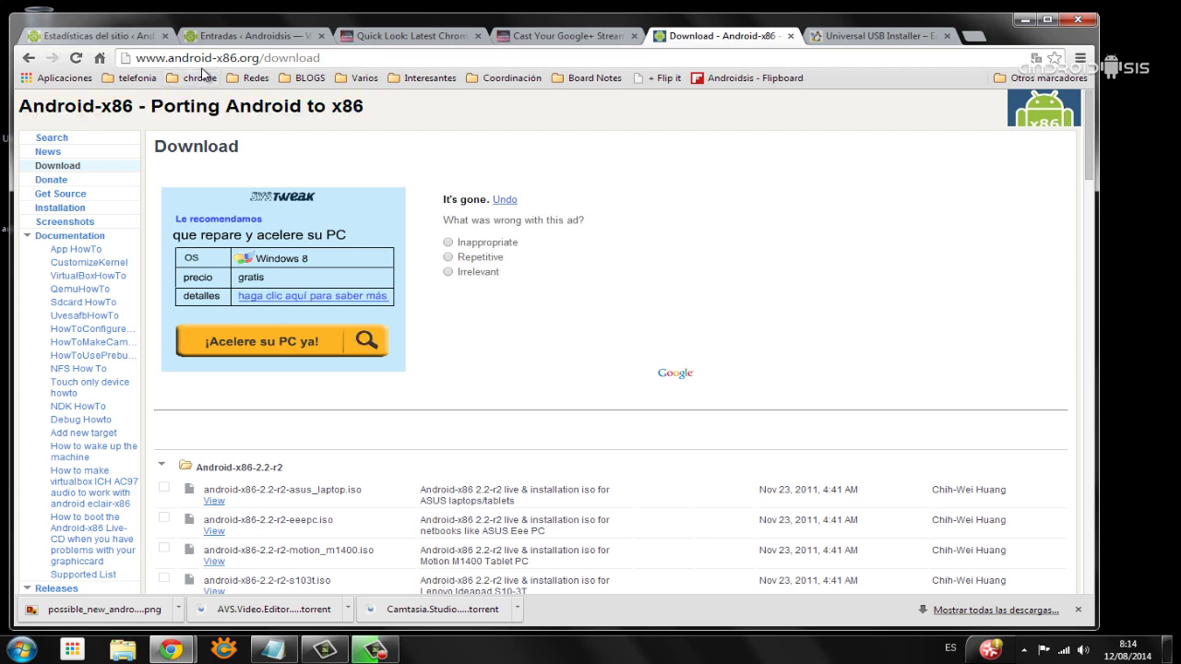
Step: Start downloading android-x86-4.4-r1.iso from the Android-x86-4.4 section of the download page and cancel that download
scroll(605, 434, "down", 4)
scroll(605, 426, "down", 12)
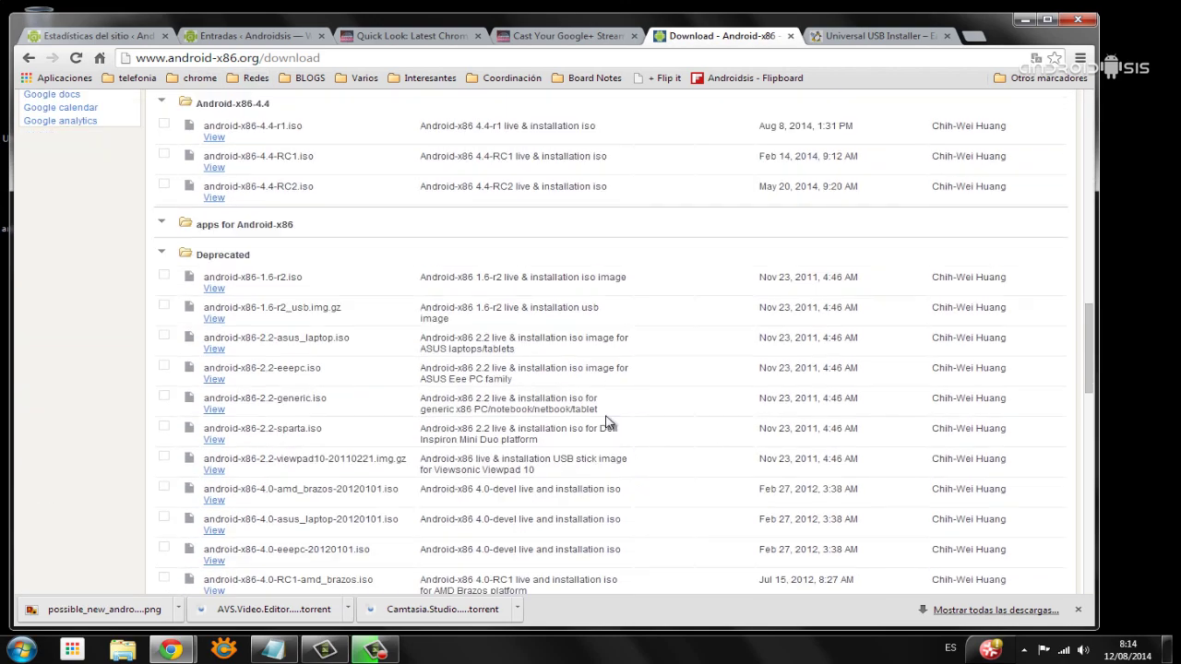
scroll(606, 422, "up", 2)
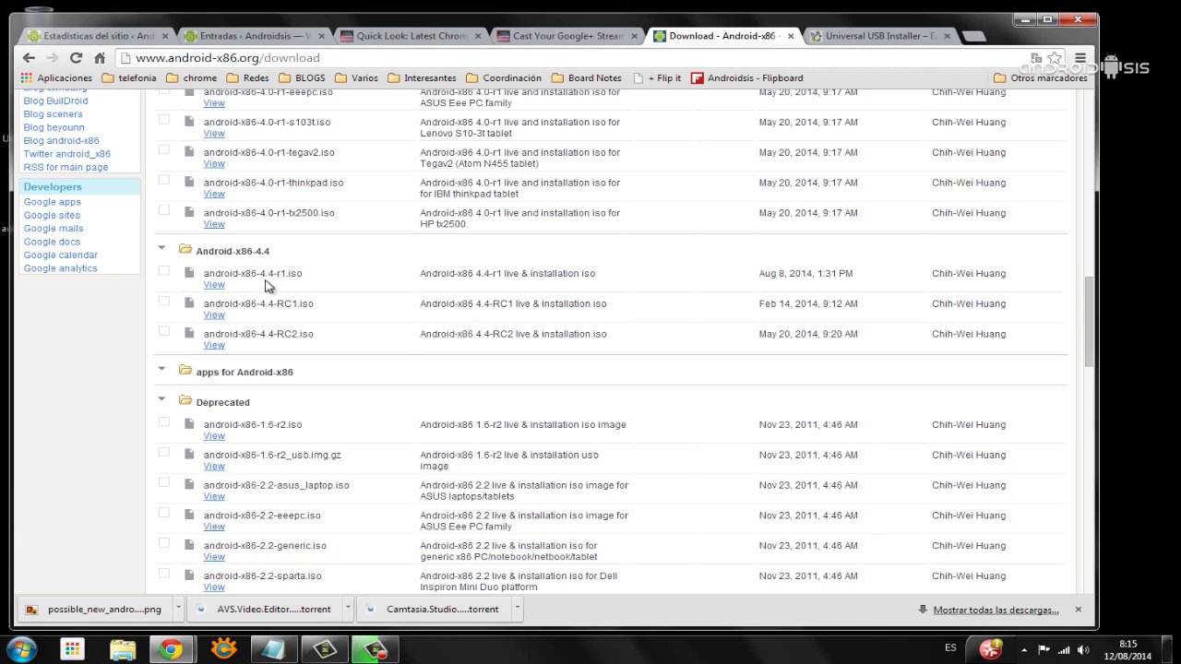
left_click(215, 287)
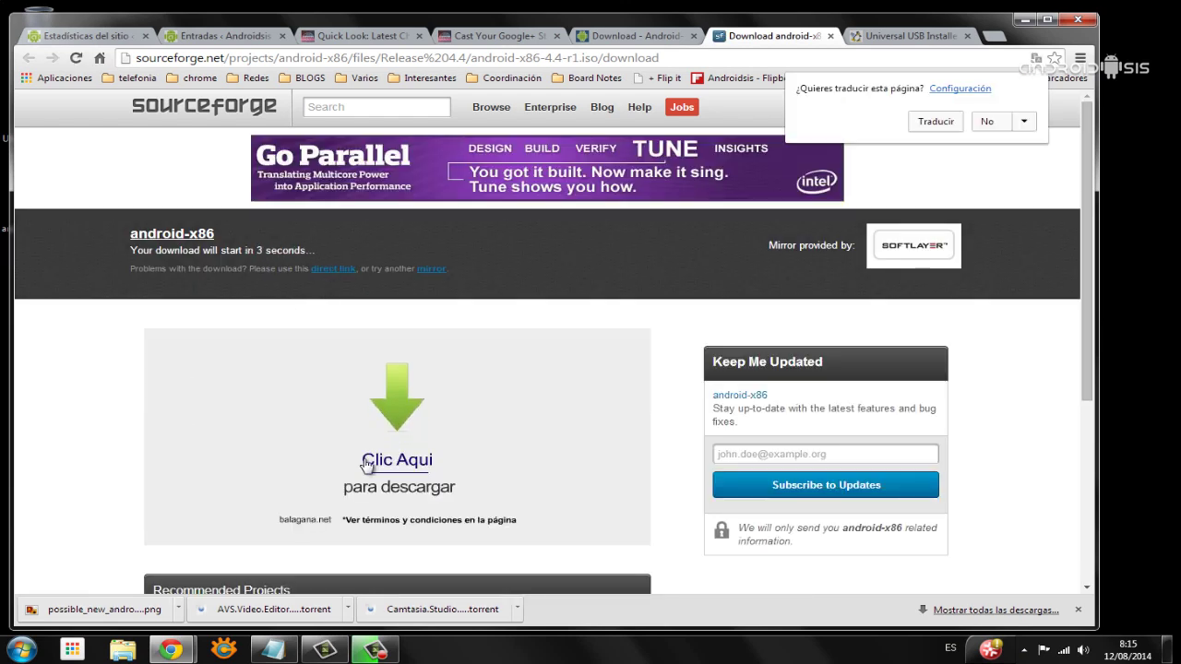
left_click(1077, 610)
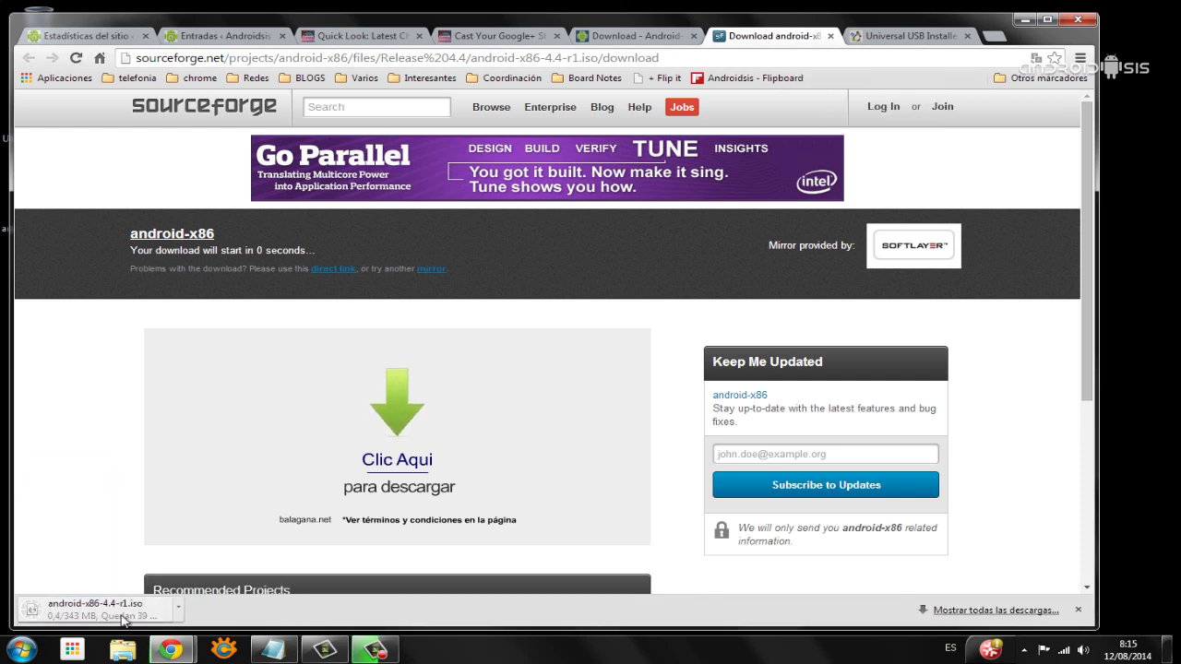
left_click(180, 605)
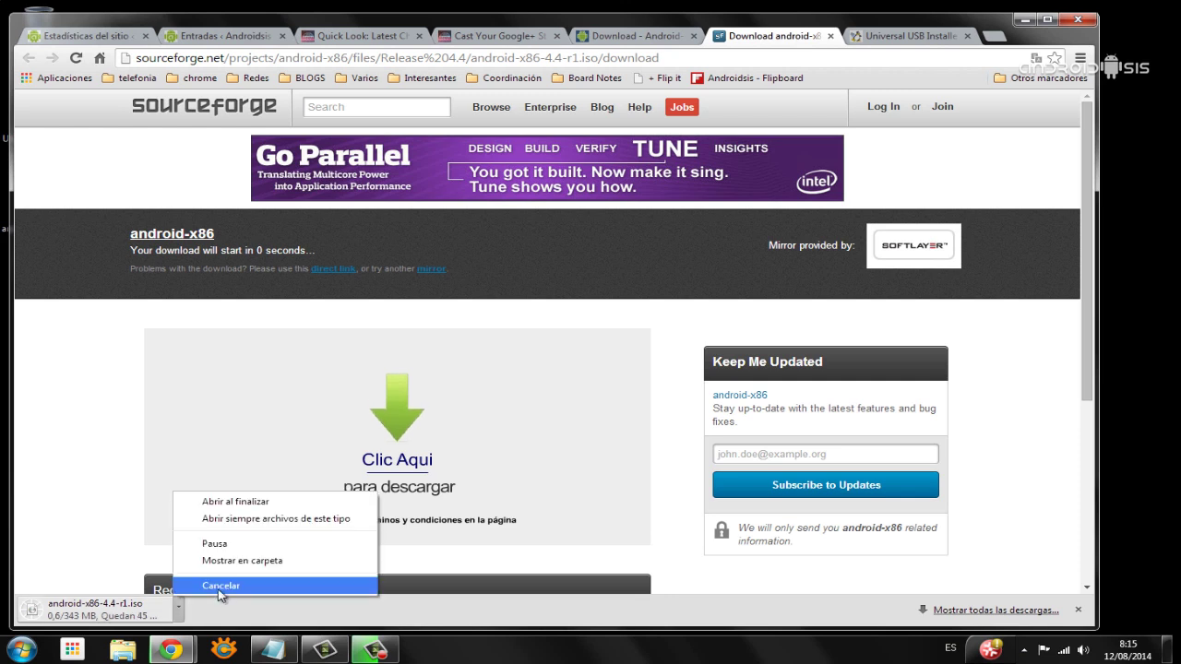
left_click(220, 587)
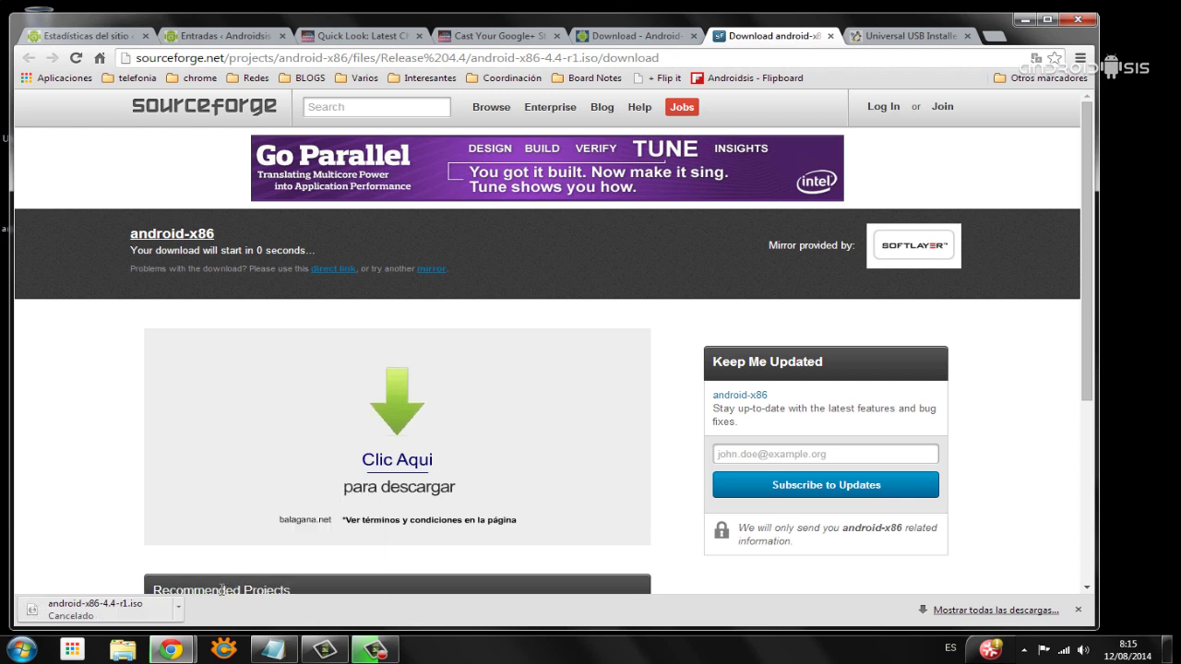
Step: Minimize the browser, view the USB drive ANDROID 4-4 (E:) among the computer's drives, and open its format settings
left_click(1024, 20)
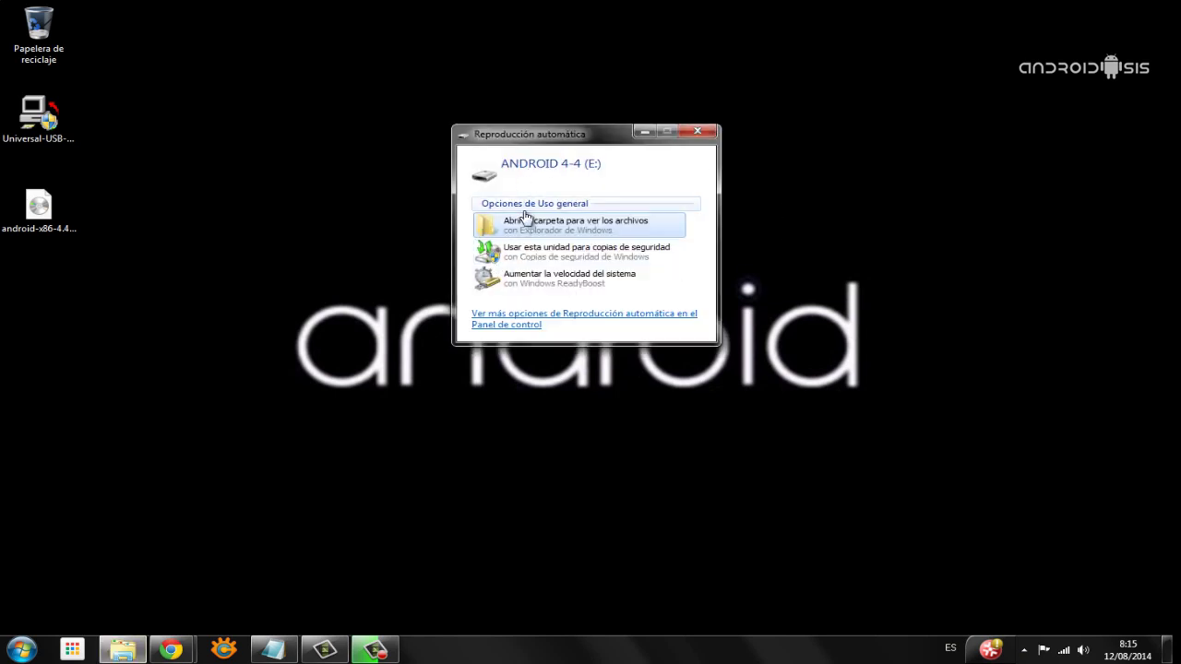
left_click(541, 227)
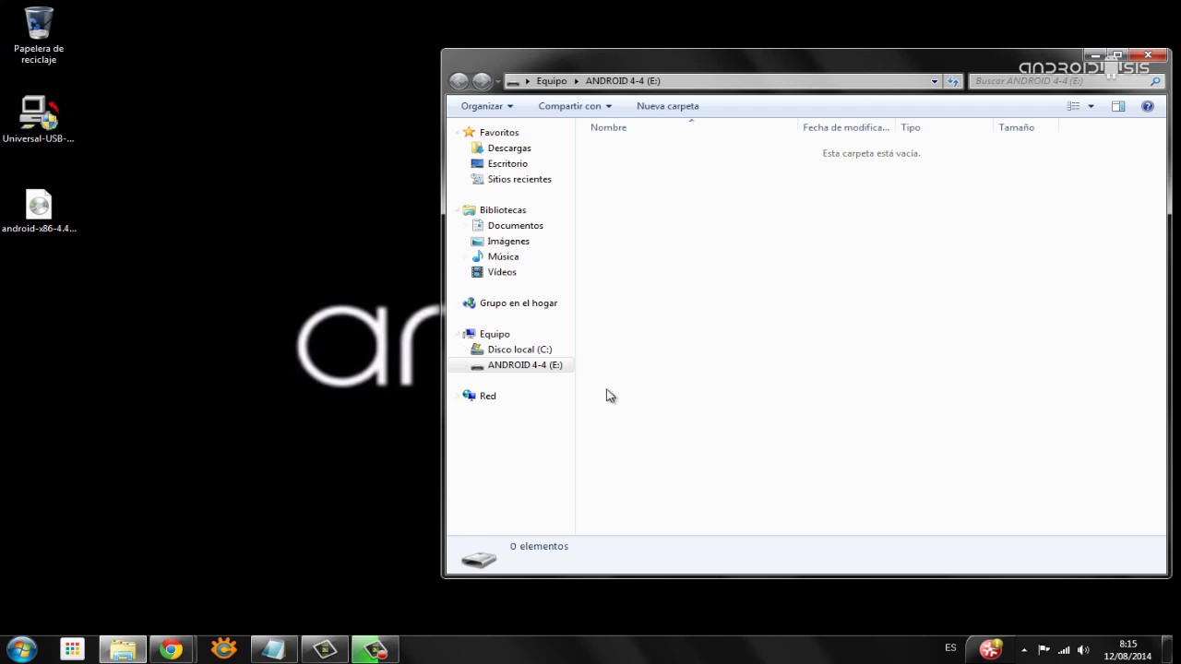
right_click(502, 367)
left_click(636, 467)
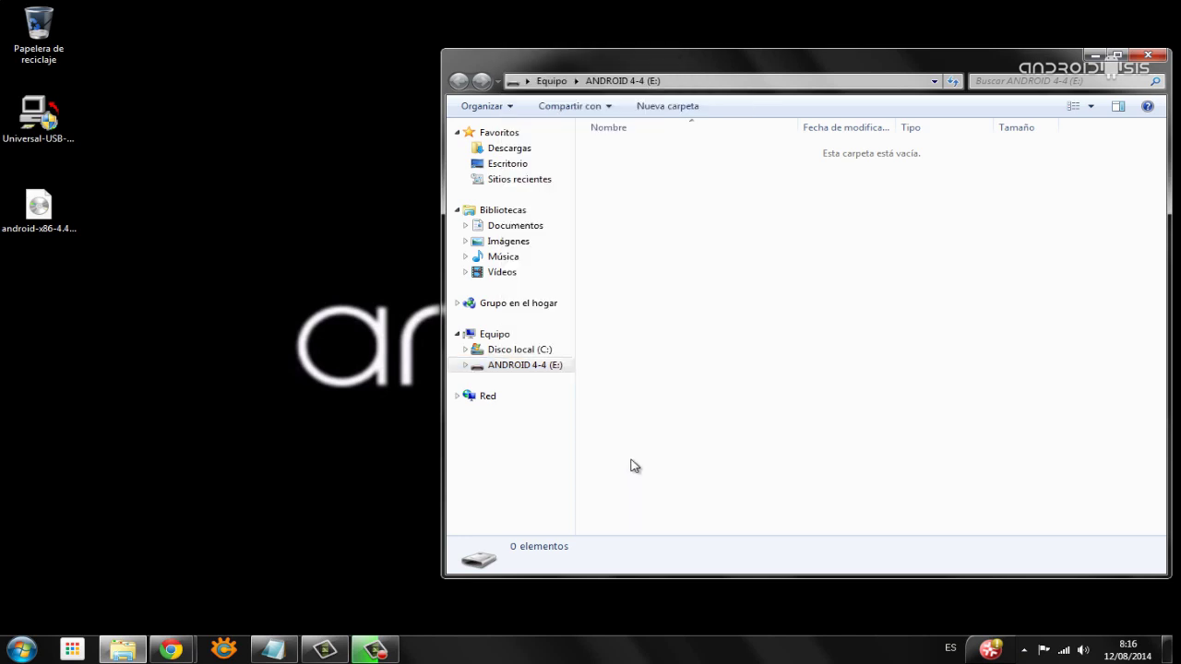
left_click(506, 338)
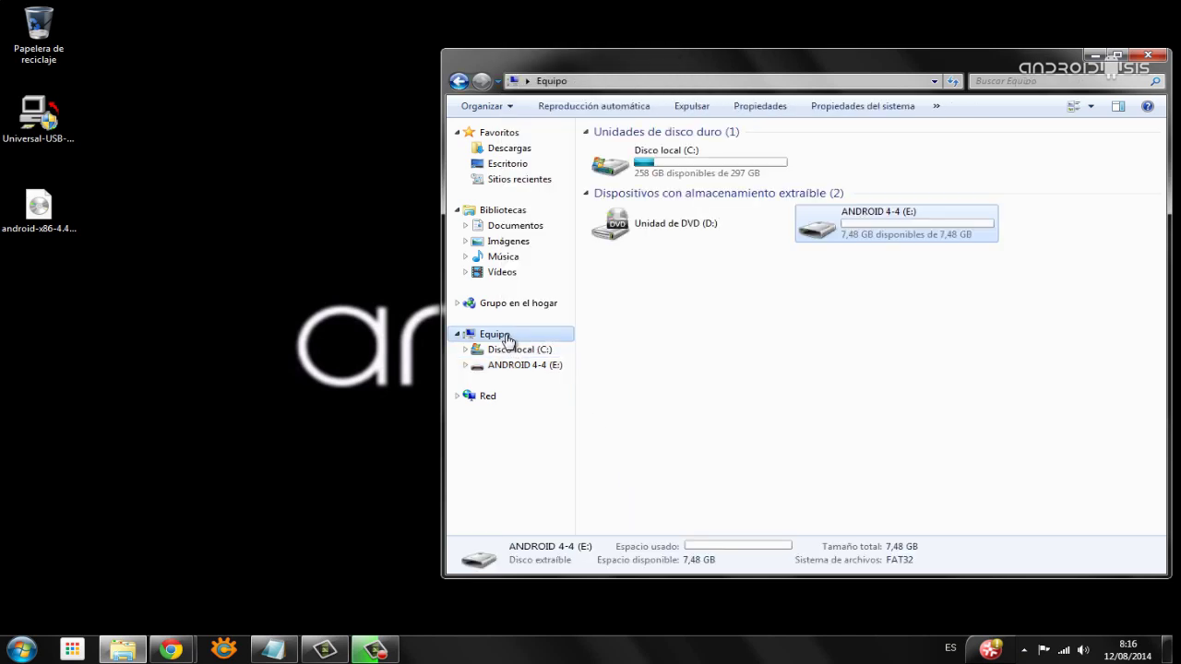
right_click(874, 231)
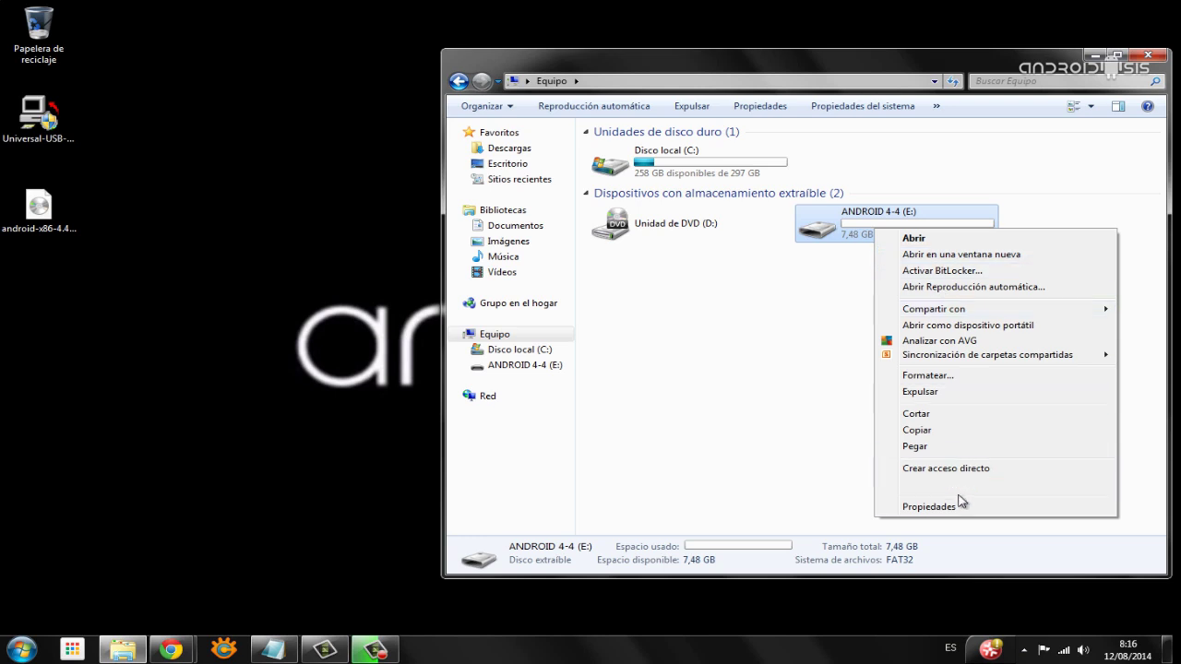
left_click(923, 376)
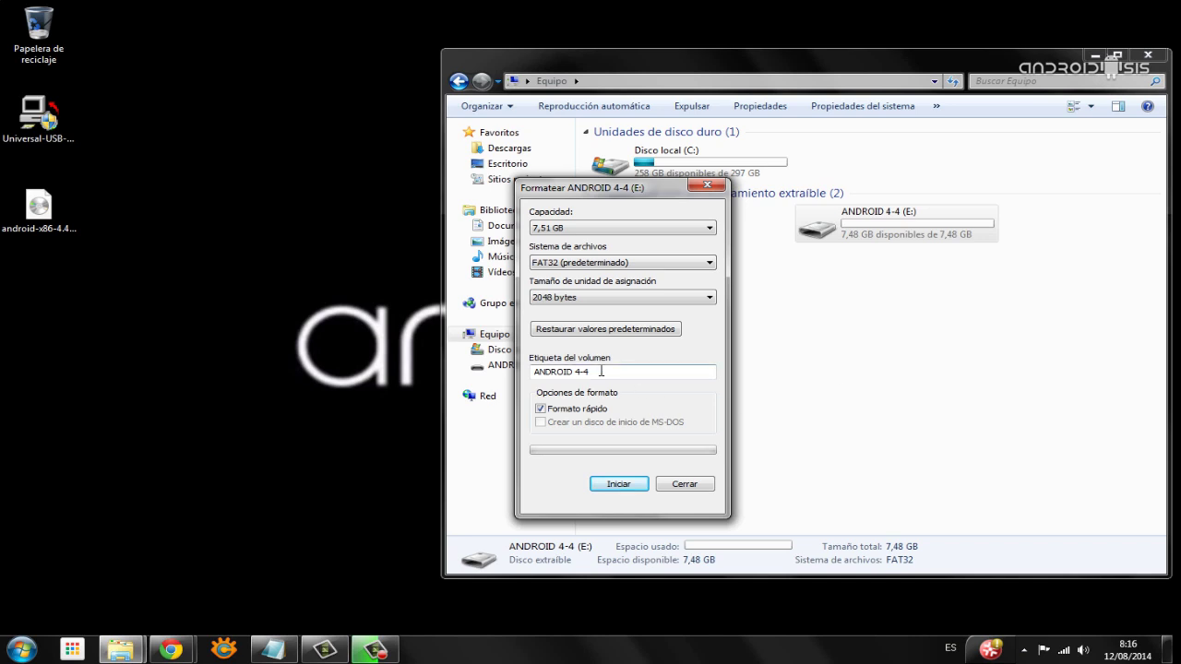
Step: Set the volume label for the USB drive to Android 4-4
left_click_drag(601, 371, 480, 363)
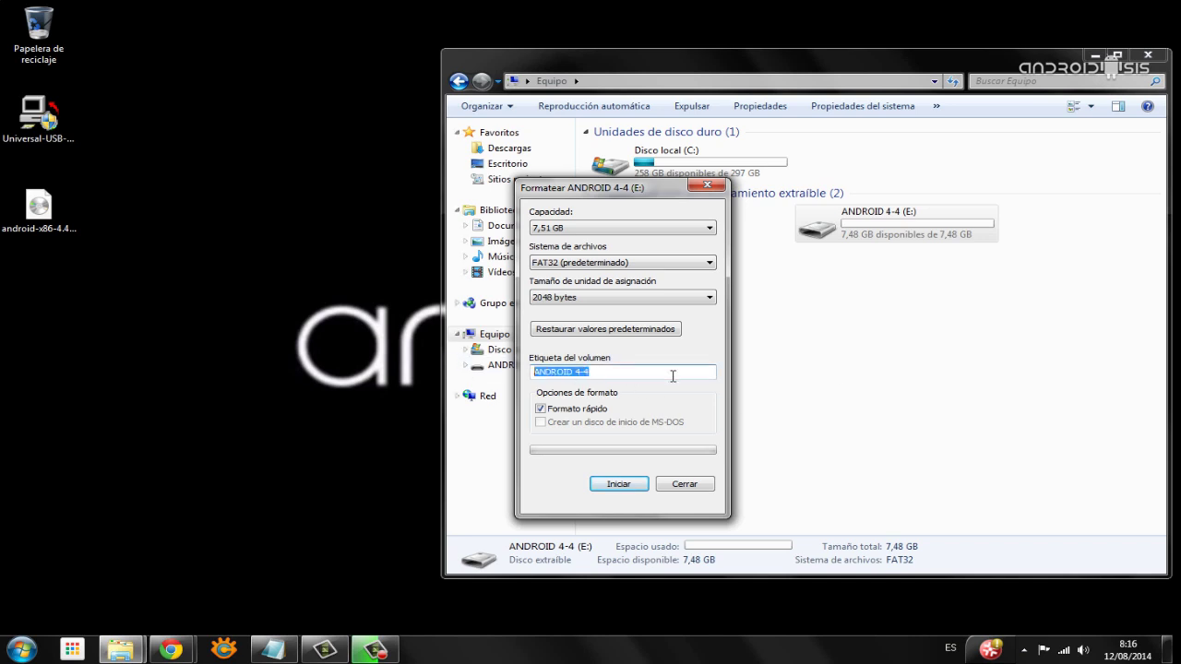
type("Android")
type("4.")
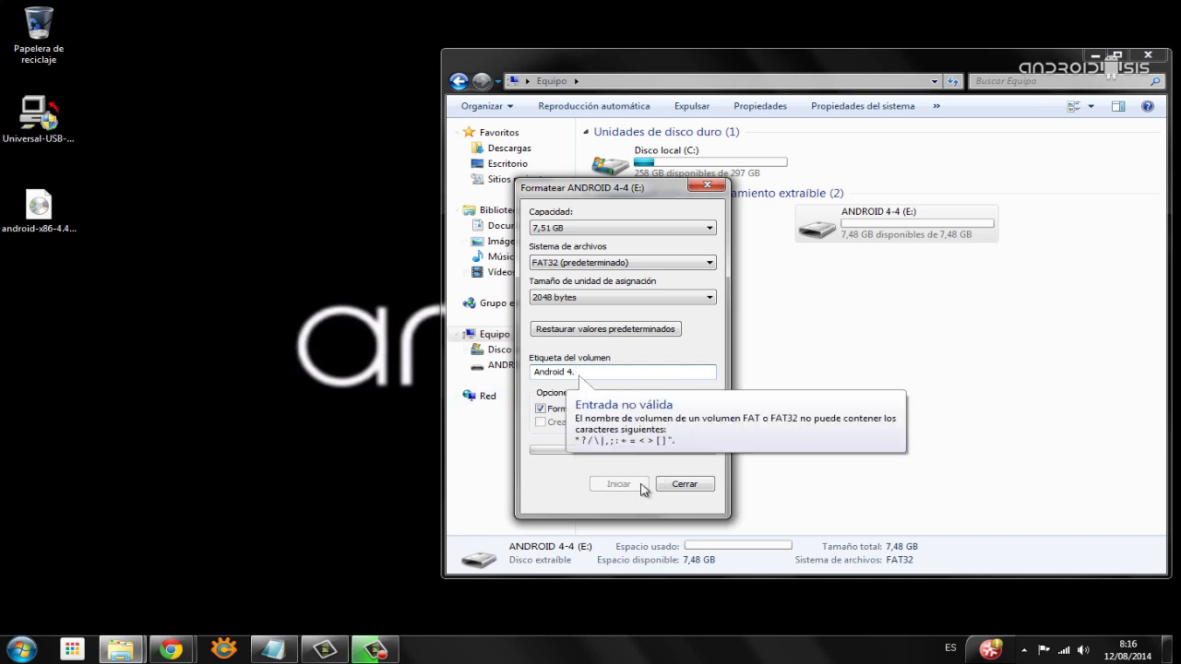
key("BackSpace")
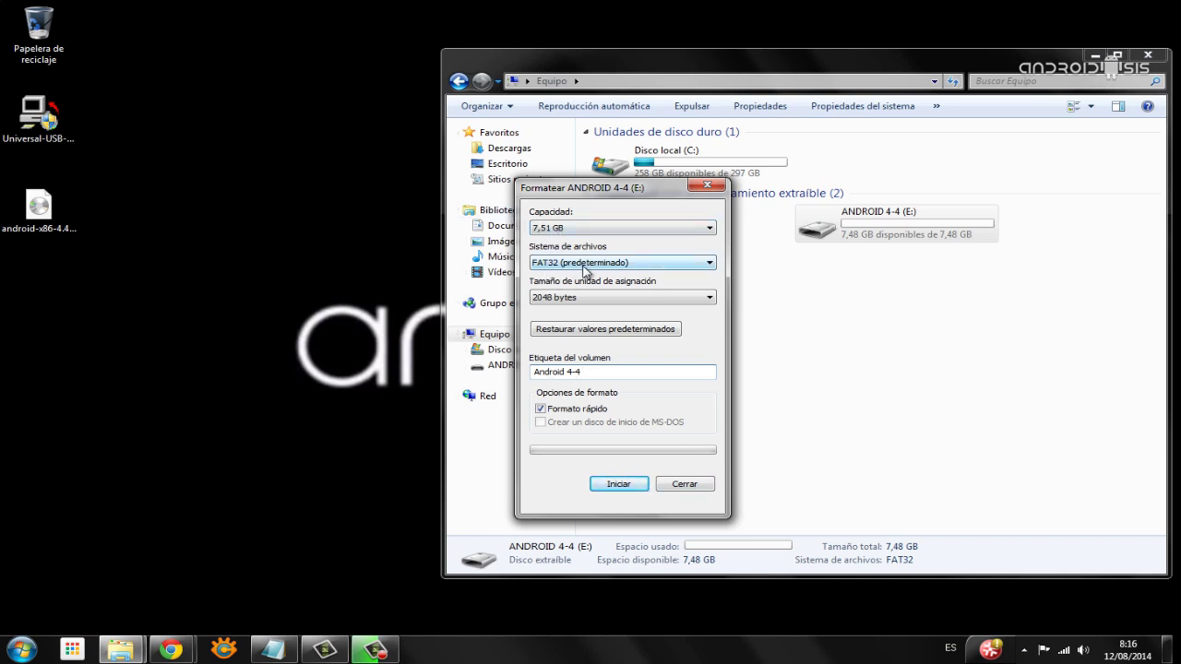
Step: Quick-format the USB drive as FAT32, accepting the erasure of its data, and close the format dialog
left_click(626, 492)
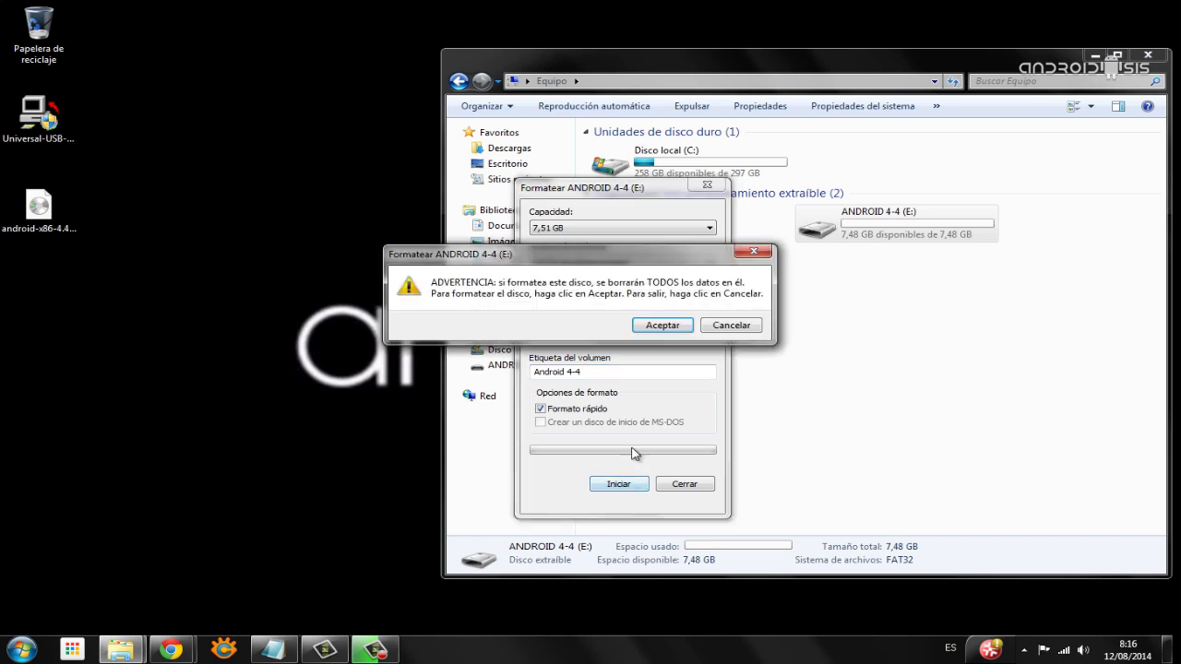
left_click(664, 328)
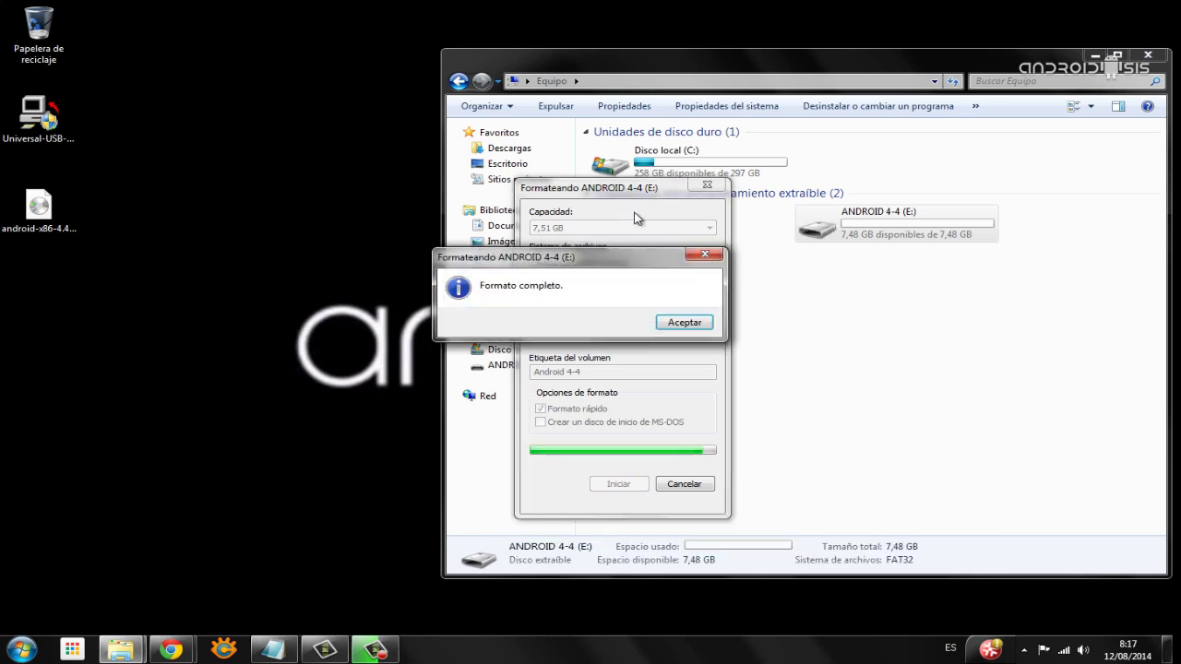
left_click(683, 322)
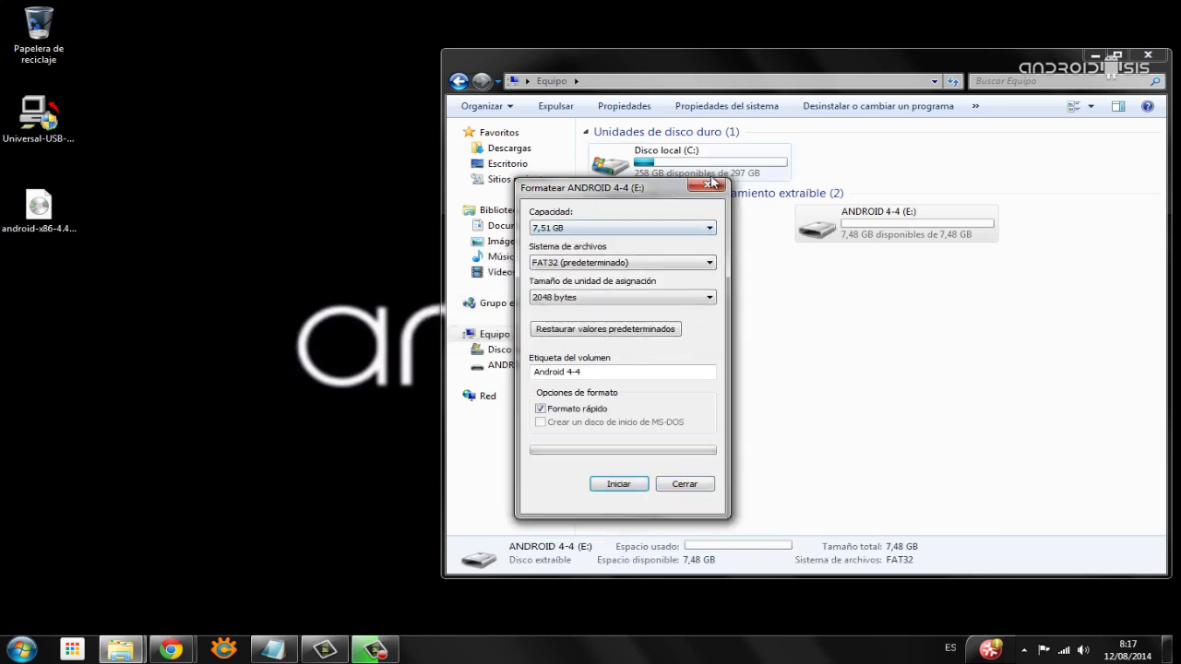
left_click(684, 483)
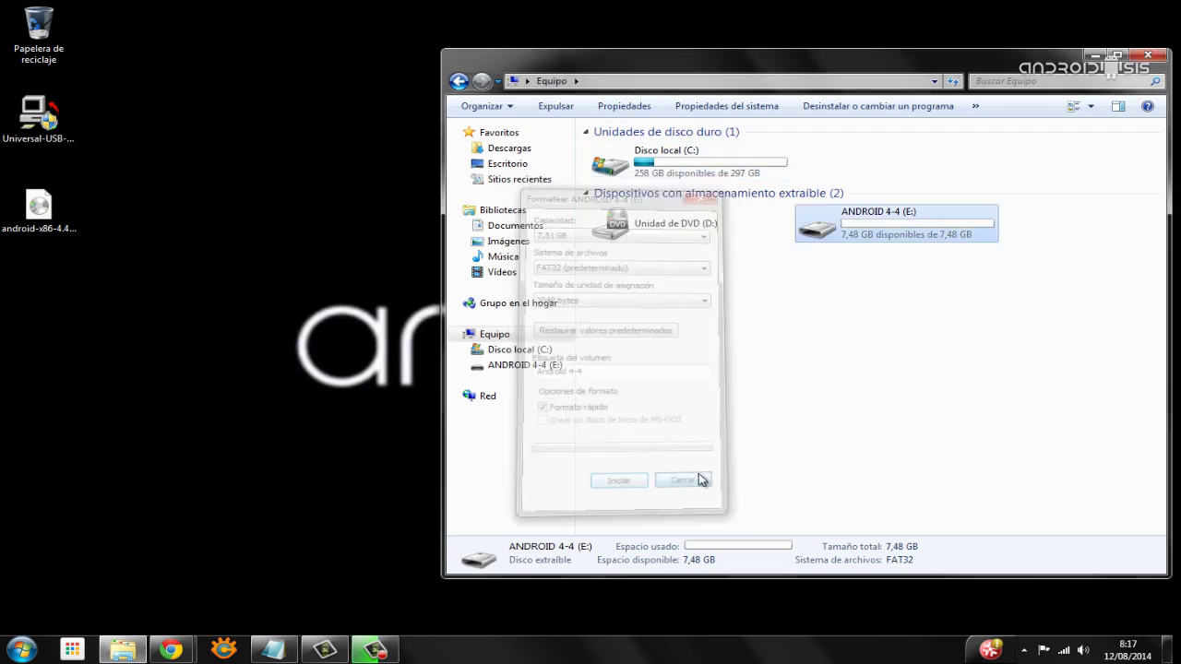
Step: Check the contents of the formatted USB drive and close its window
left_click_drag(954, 58, 872, 32)
double_click(820, 195)
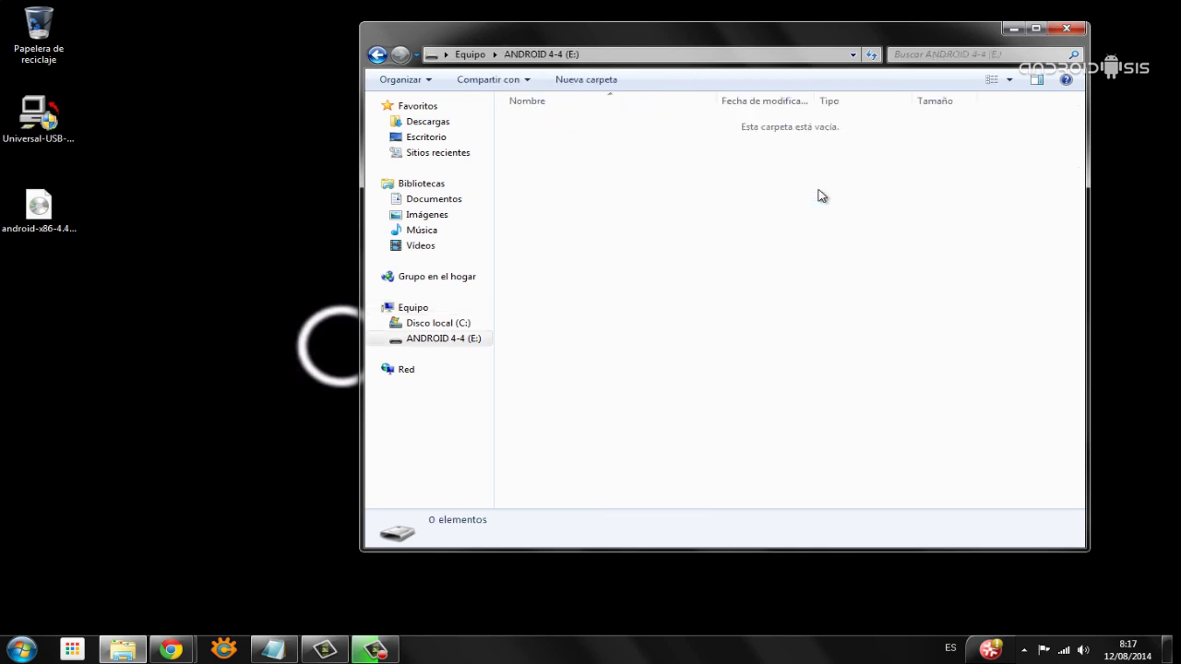
left_click(1065, 31)
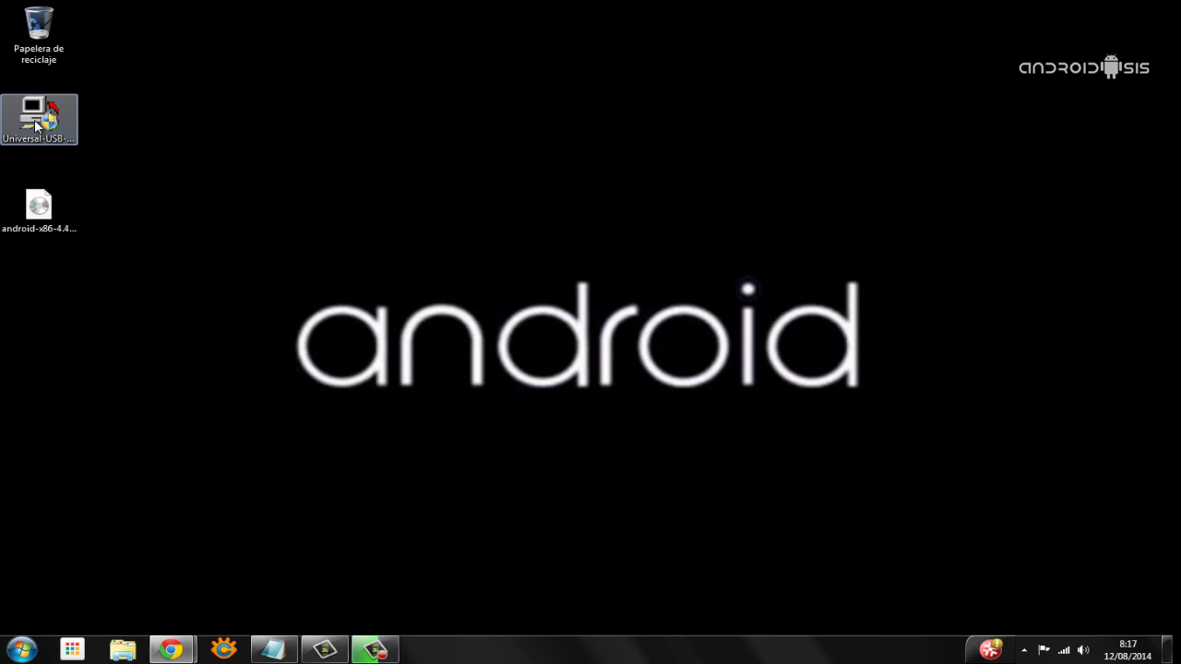
Step: Run the Universal USB Installer from the desktop as administrator and accept its license agreement
right_click(42, 125)
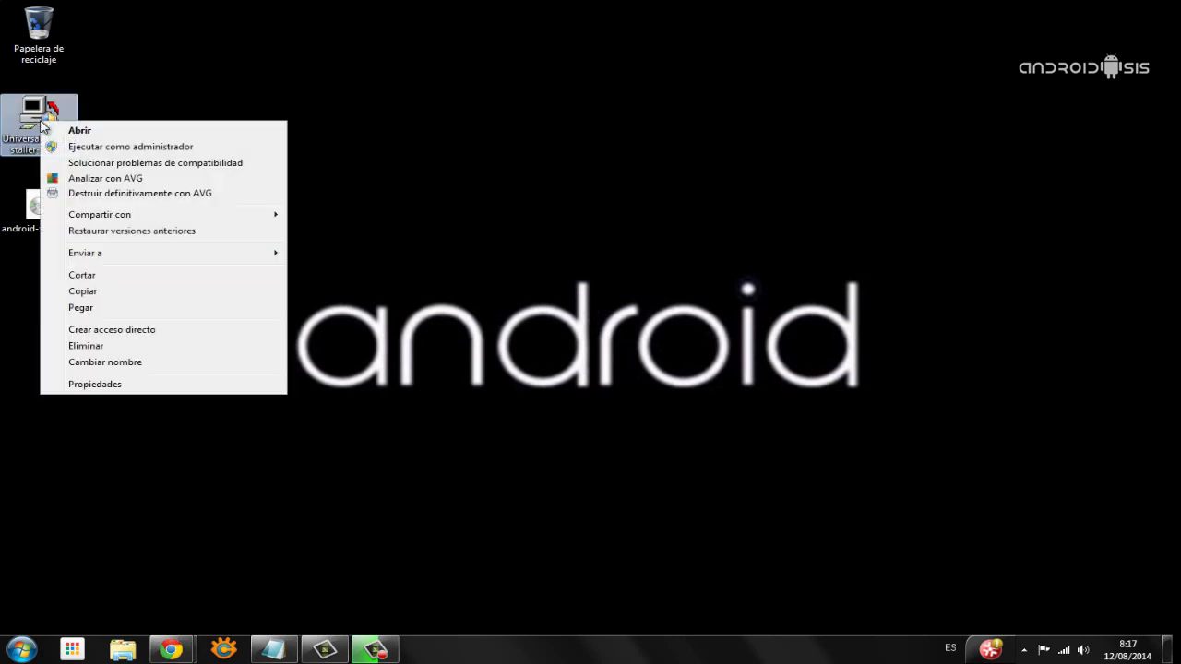
left_click(154, 150)
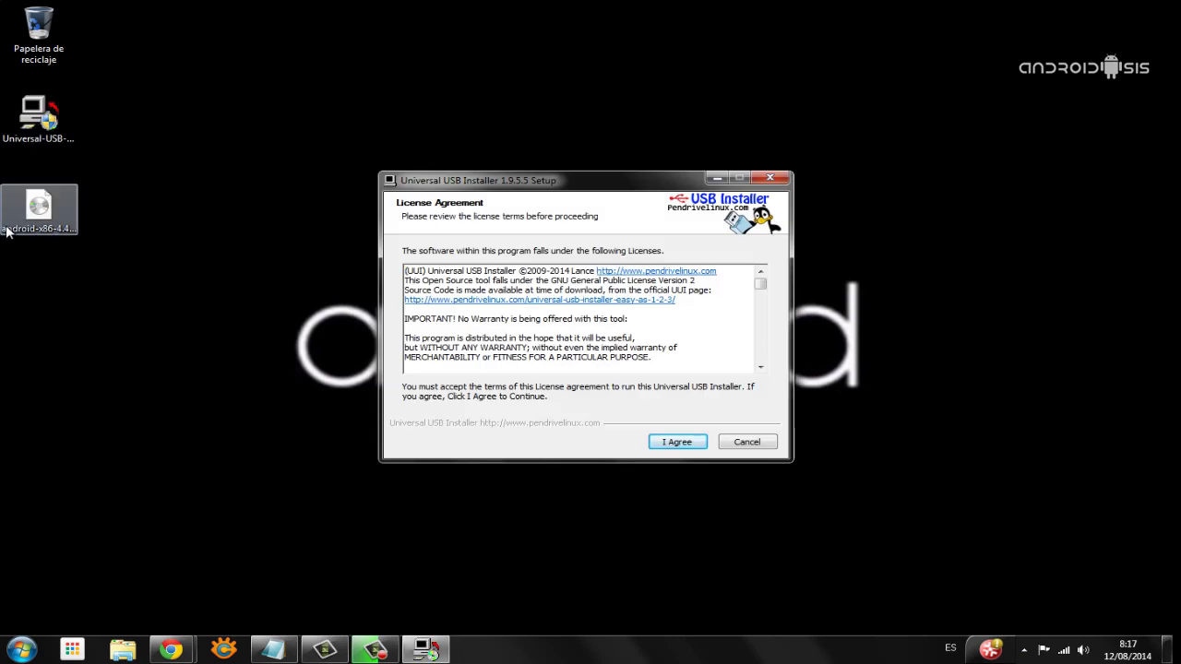
left_click(678, 442)
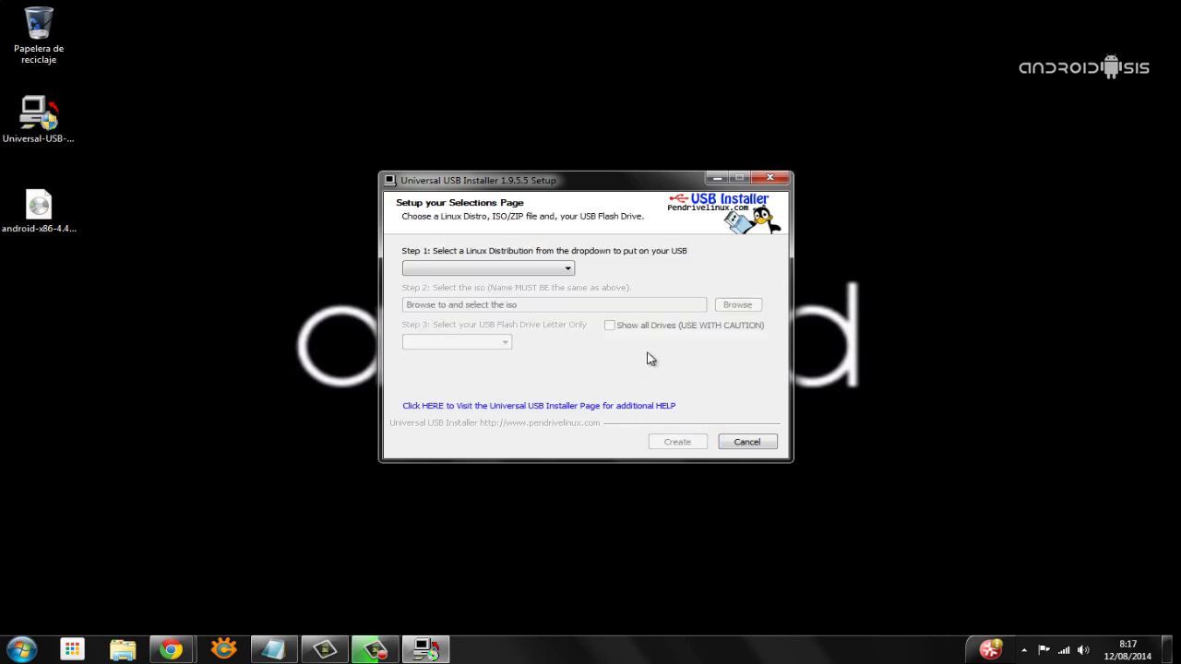
Step: Choose Android, listed under Other Distros Alphabetical, as the distribution to put on the USB drive
left_click(569, 273)
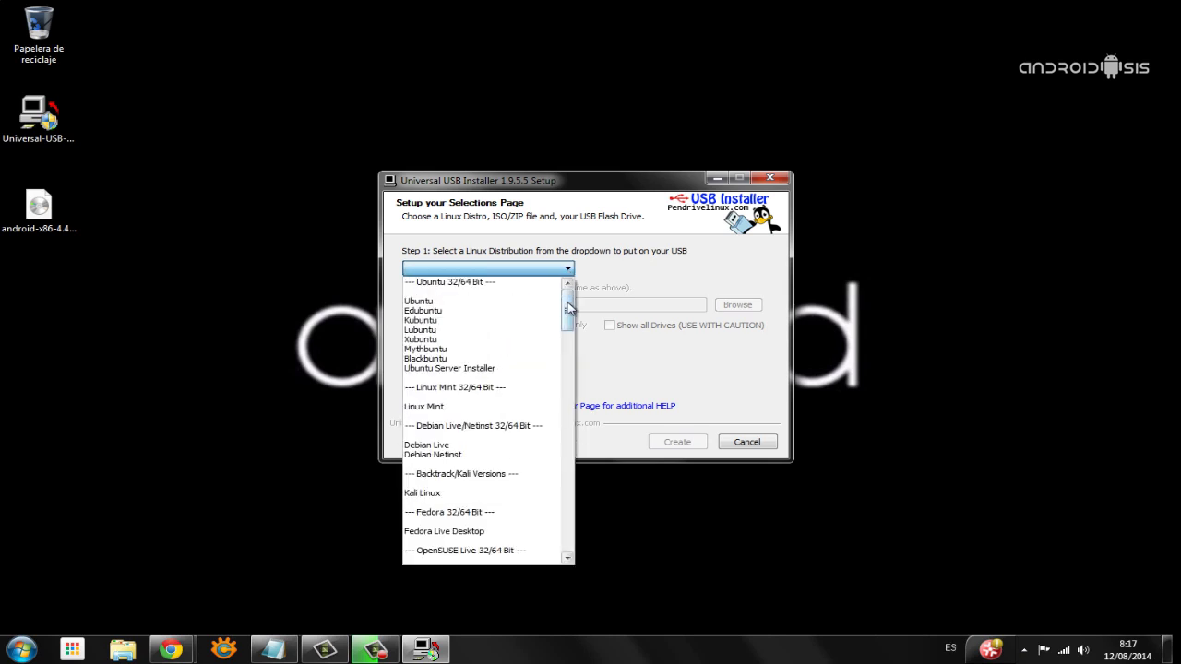
left_click_drag(568, 309, 570, 530)
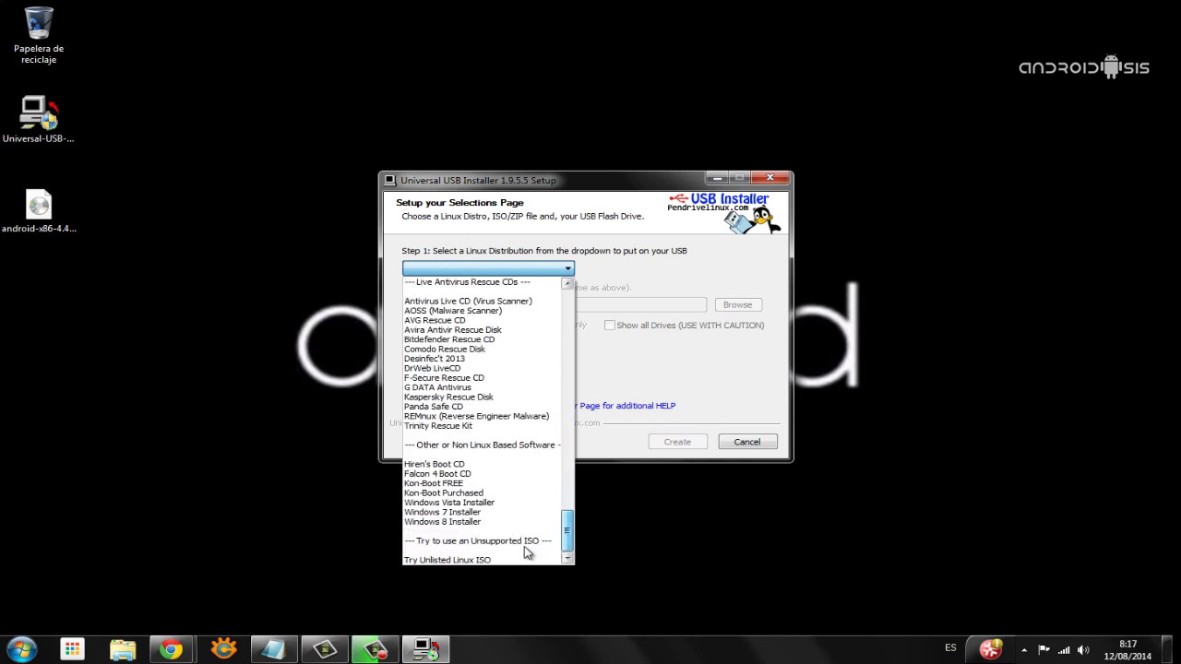
scroll(472, 535, "up", 7)
scroll(560, 552, "down", 7)
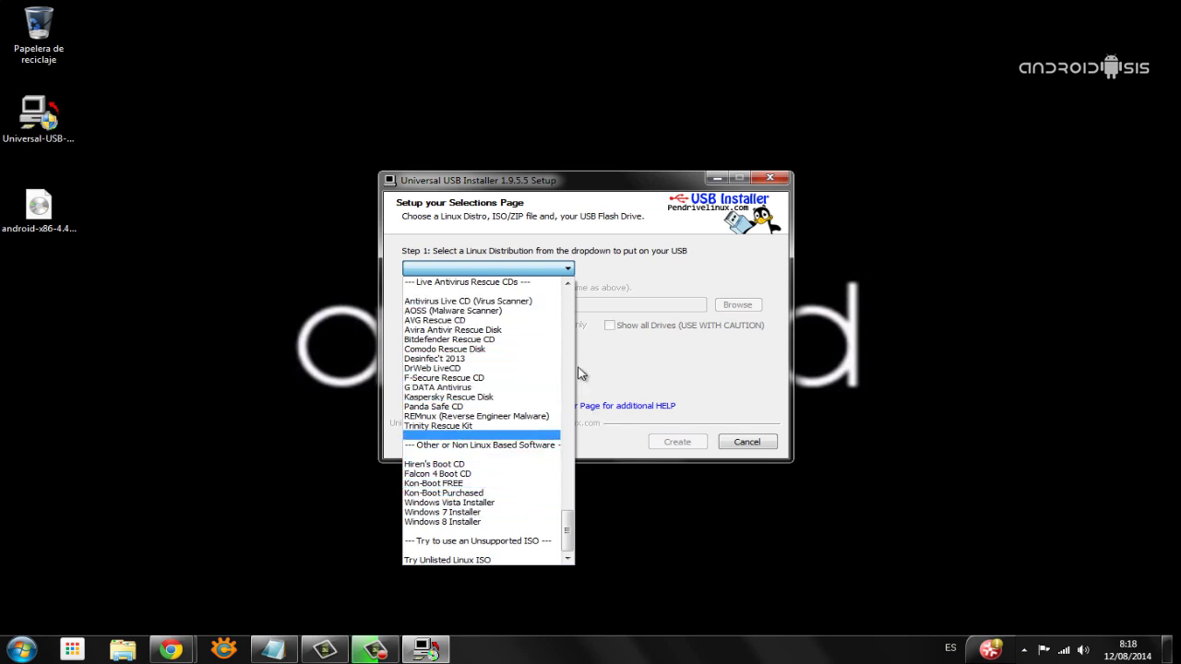
left_click(567, 284)
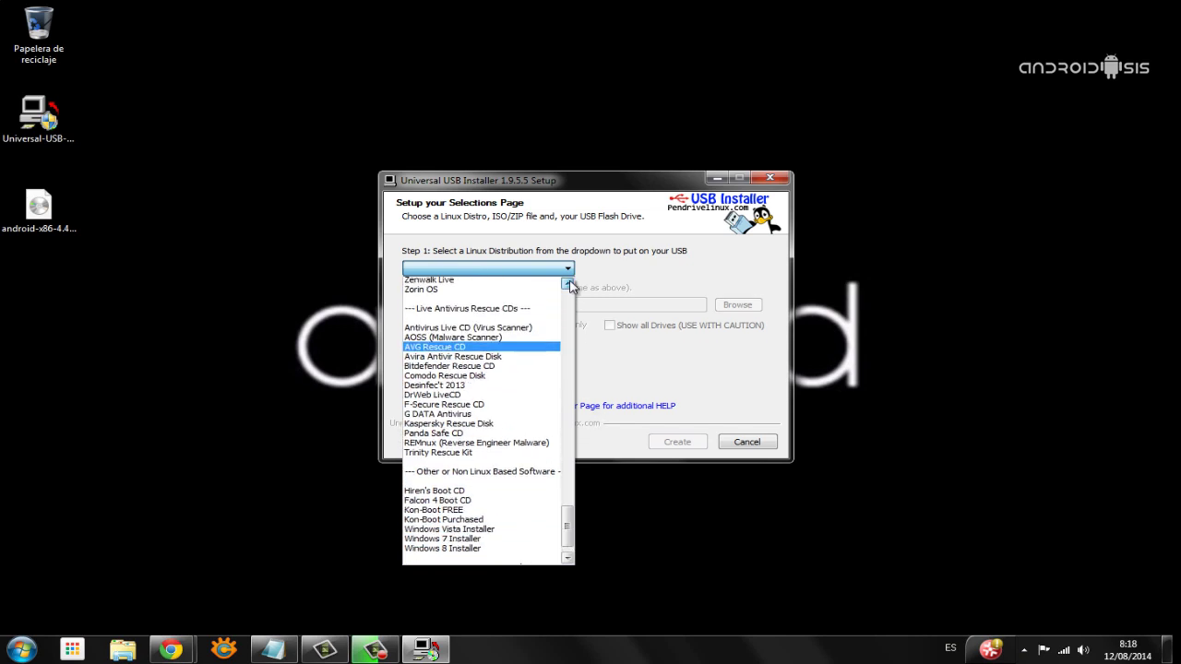
left_click(567, 284)
left_click(568, 284)
left_click(567, 284)
left_click(568, 285)
left_click(567, 285)
left_click(567, 284)
left_click(567, 284)
left_click(567, 284)
left_click(568, 284)
left_click(567, 284)
left_click(567, 284)
left_click(568, 284)
left_click(567, 284)
left_click(567, 284)
left_click(567, 284)
left_click(567, 284)
left_click(568, 284)
left_click(567, 284)
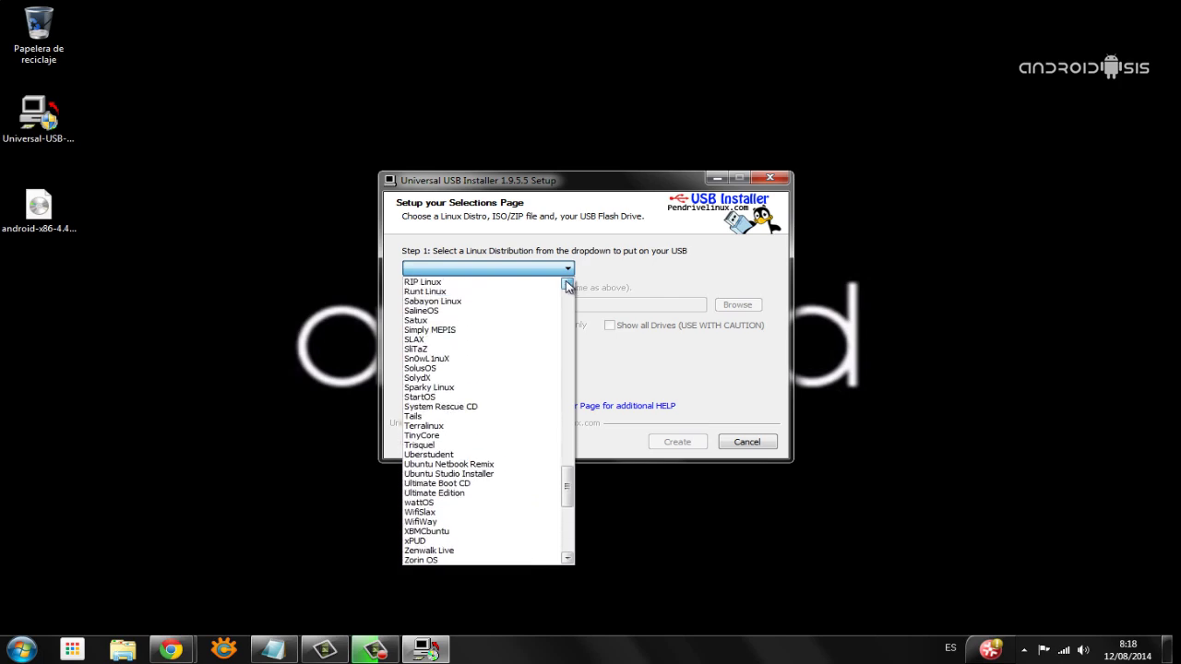
left_click(568, 284)
left_click(567, 284)
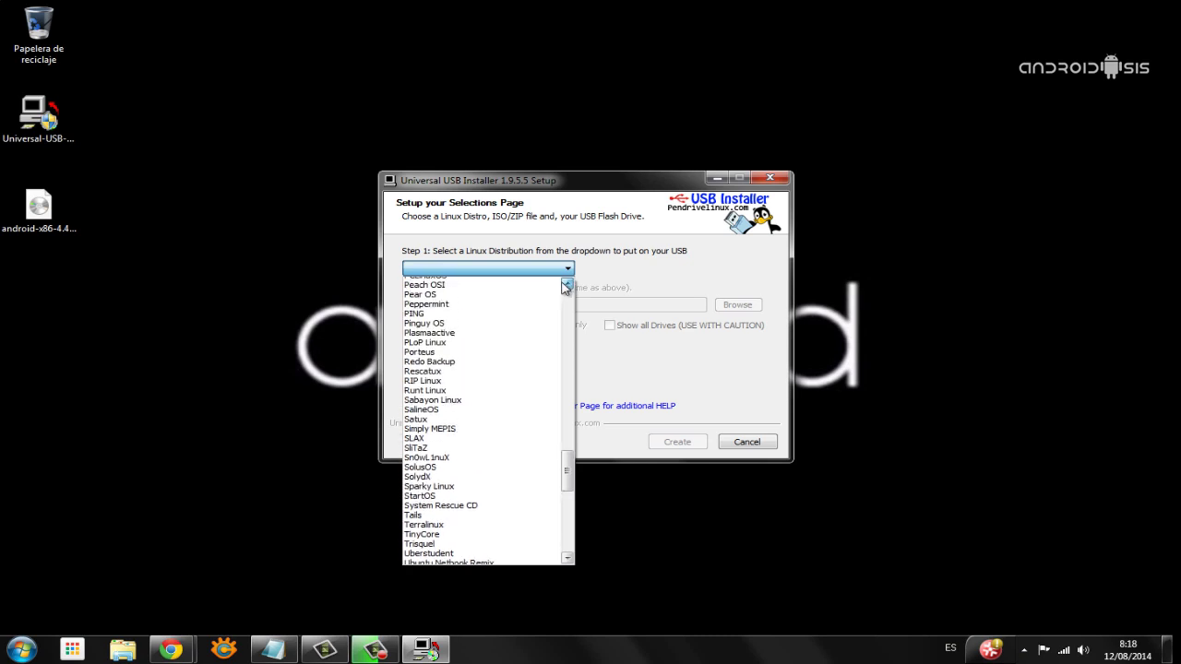
scroll(540, 498, "down", 8)
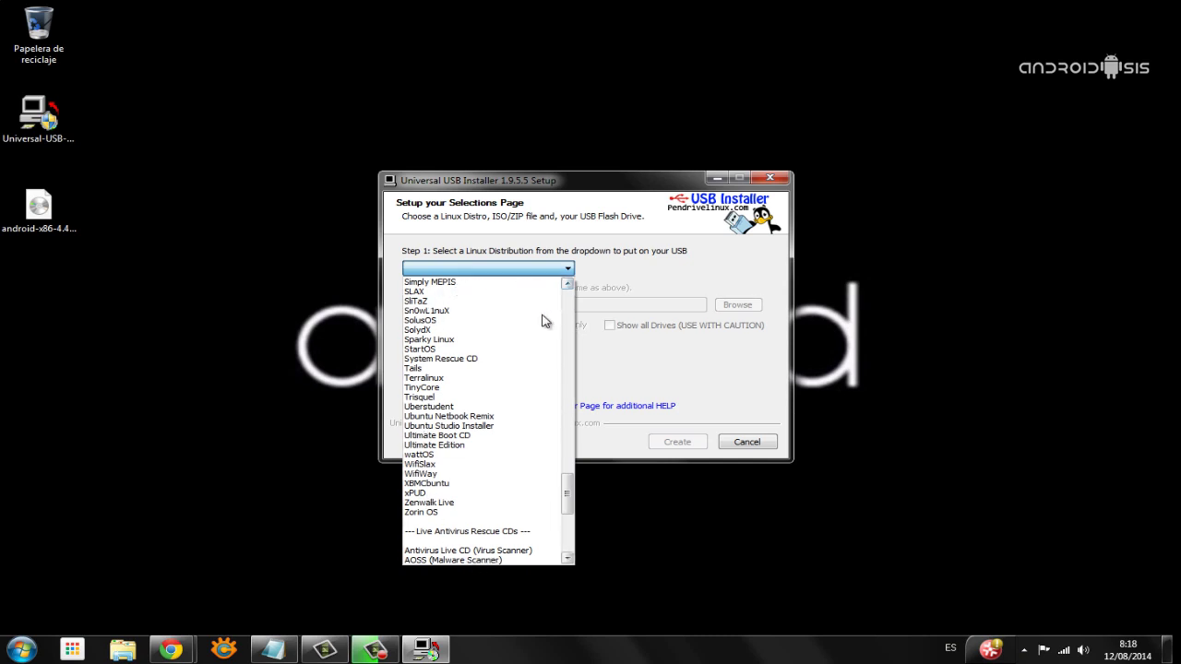
left_click_drag(567, 499, 567, 369)
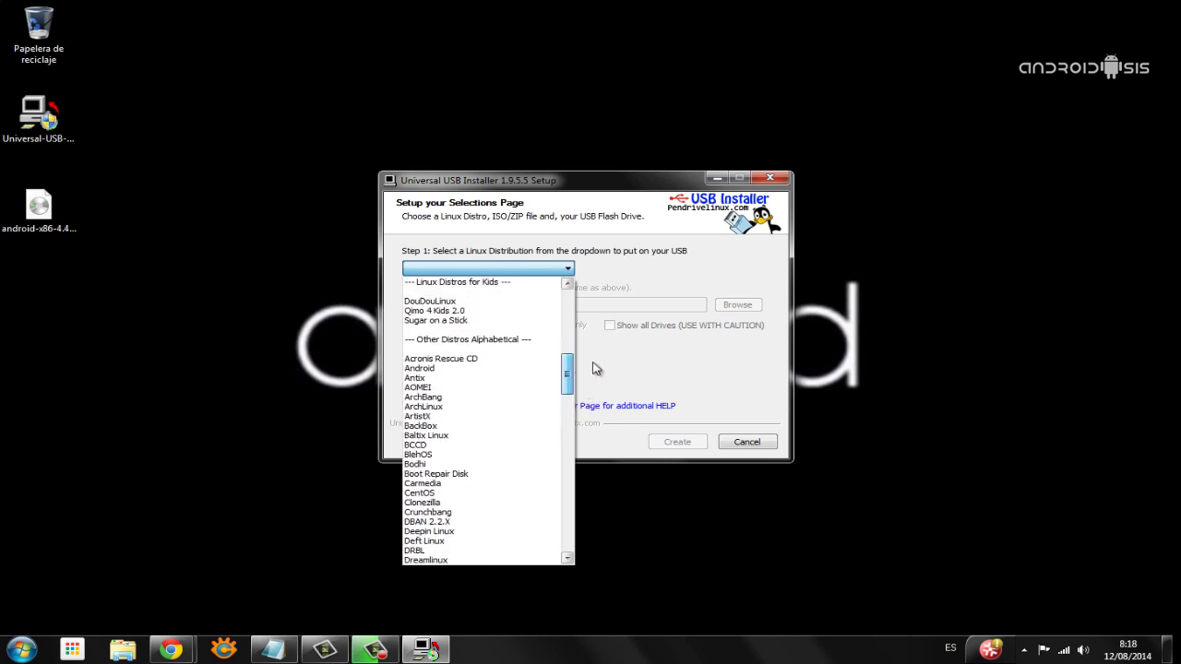
mouse_move(593, 363)
left_mouse_down()
mouse_move(584, 354)
mouse_move(583, 363)
left_mouse_up()
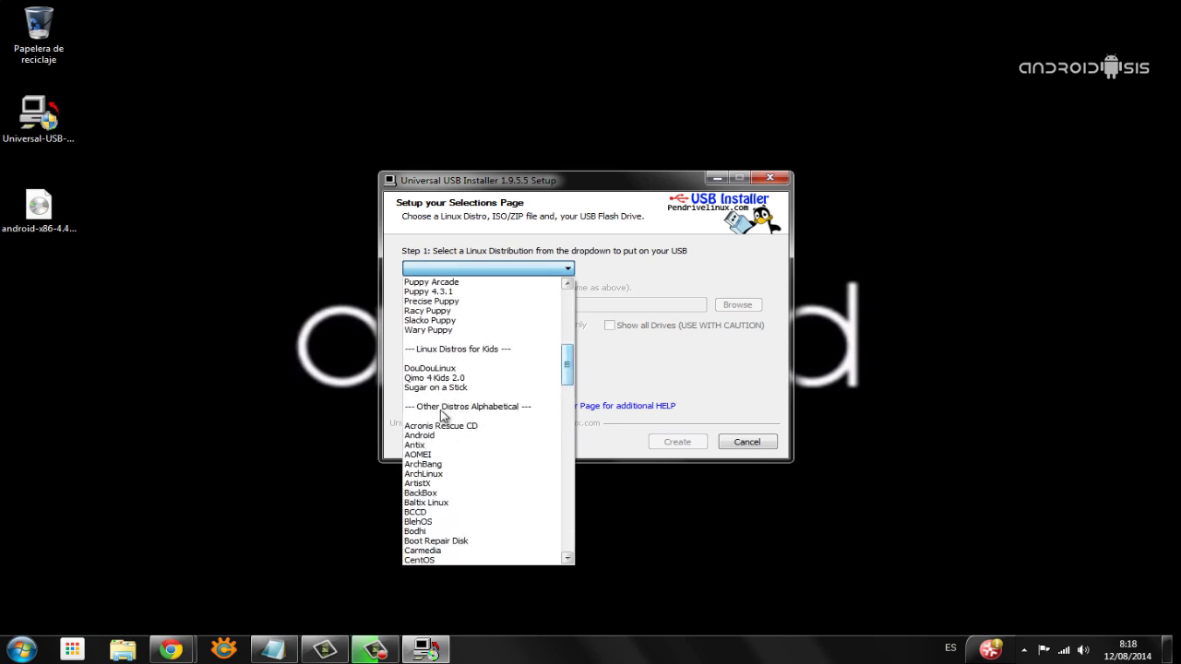
left_click(426, 437)
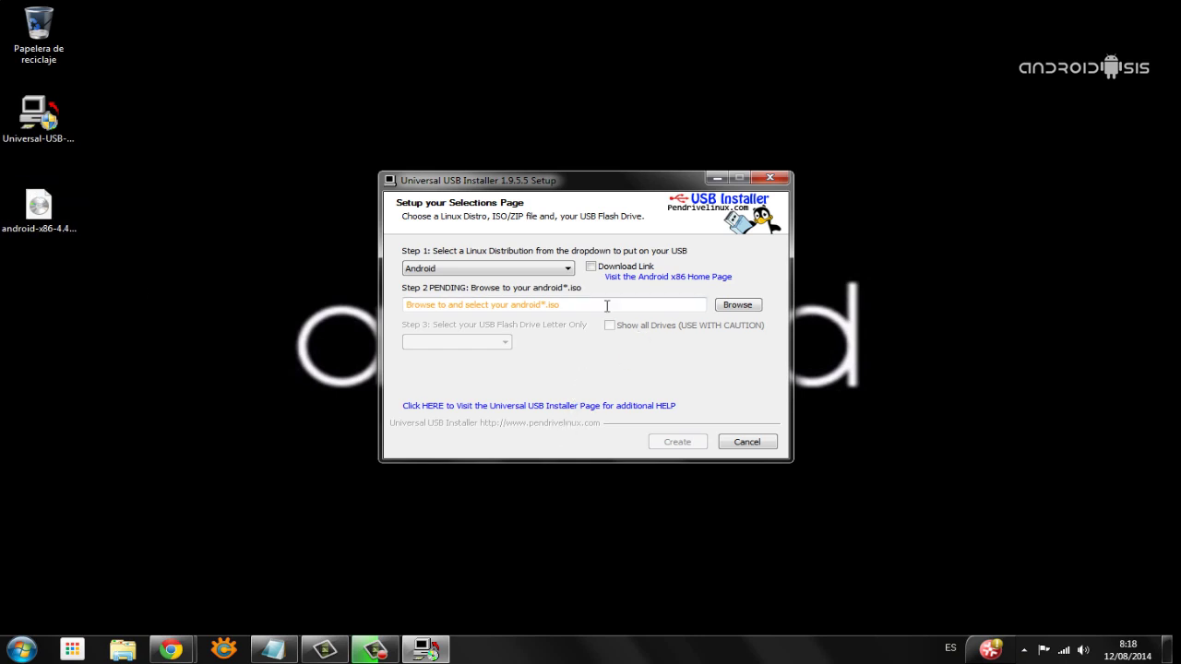
Step: Load android-x86-4.4-r1 from the desktop as the ISO and choose E:\ ANDROID 4-4 as the target USB drive
left_click(738, 305)
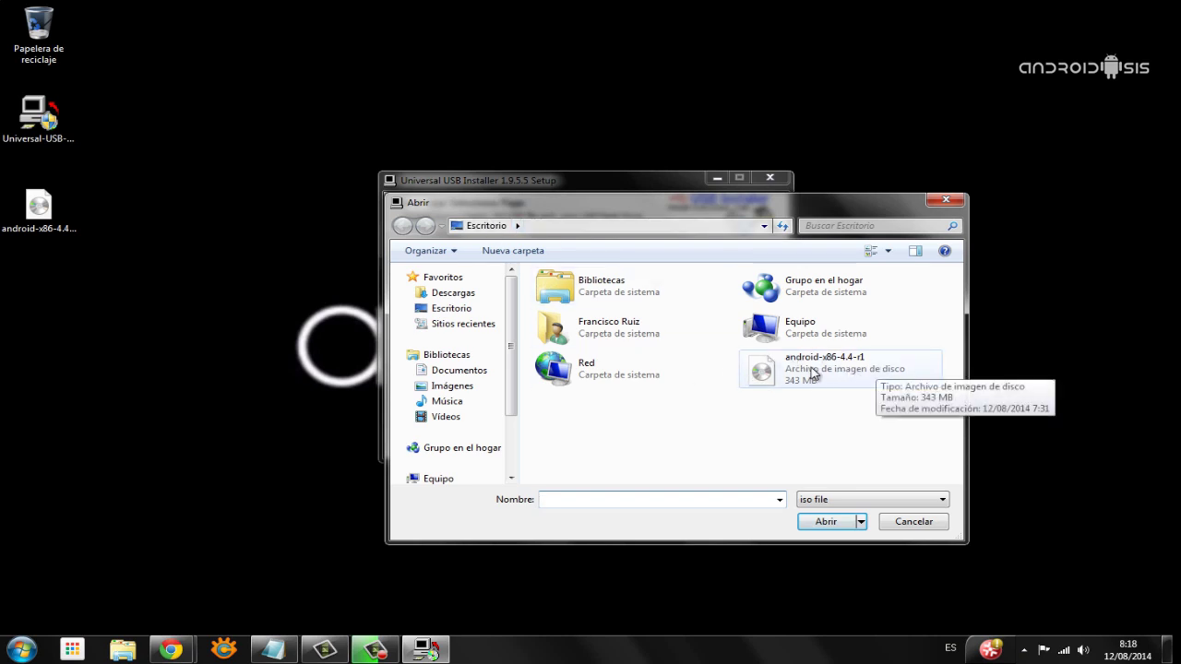
double_click(813, 369)
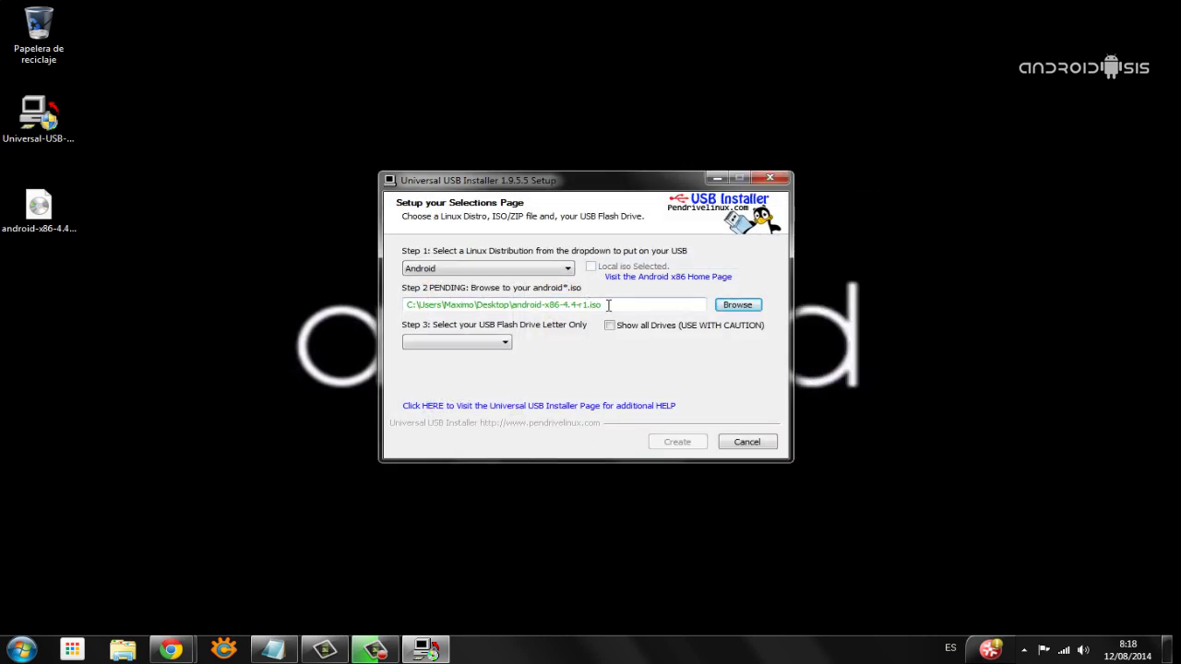
left_click(506, 344)
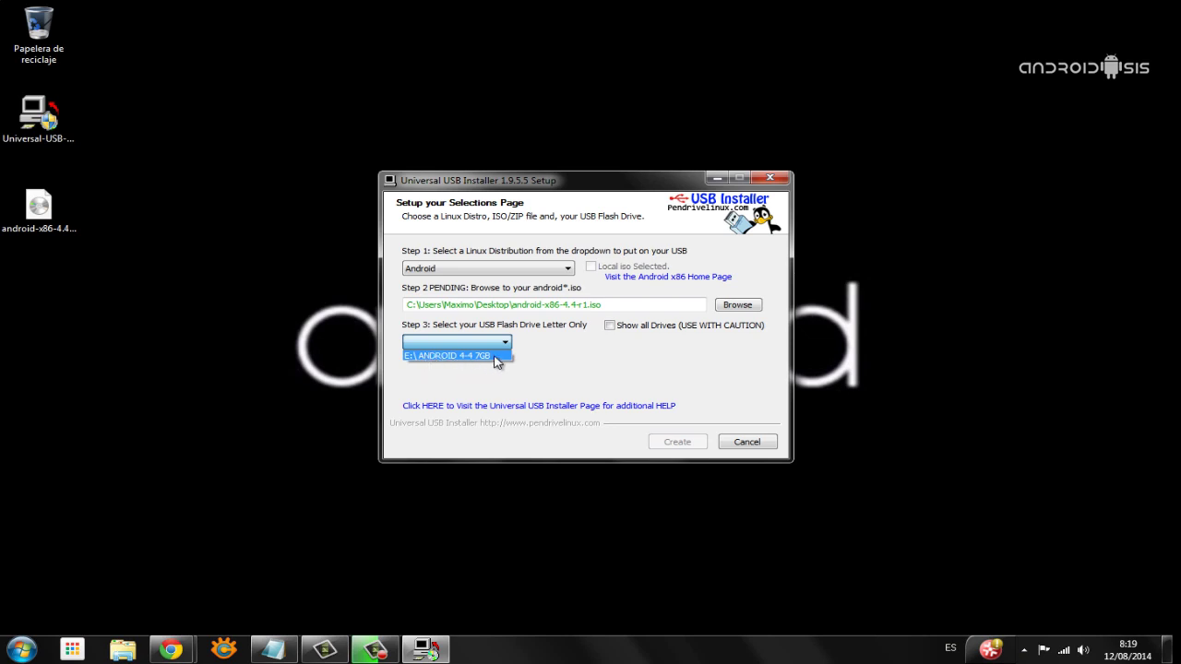
left_click(479, 356)
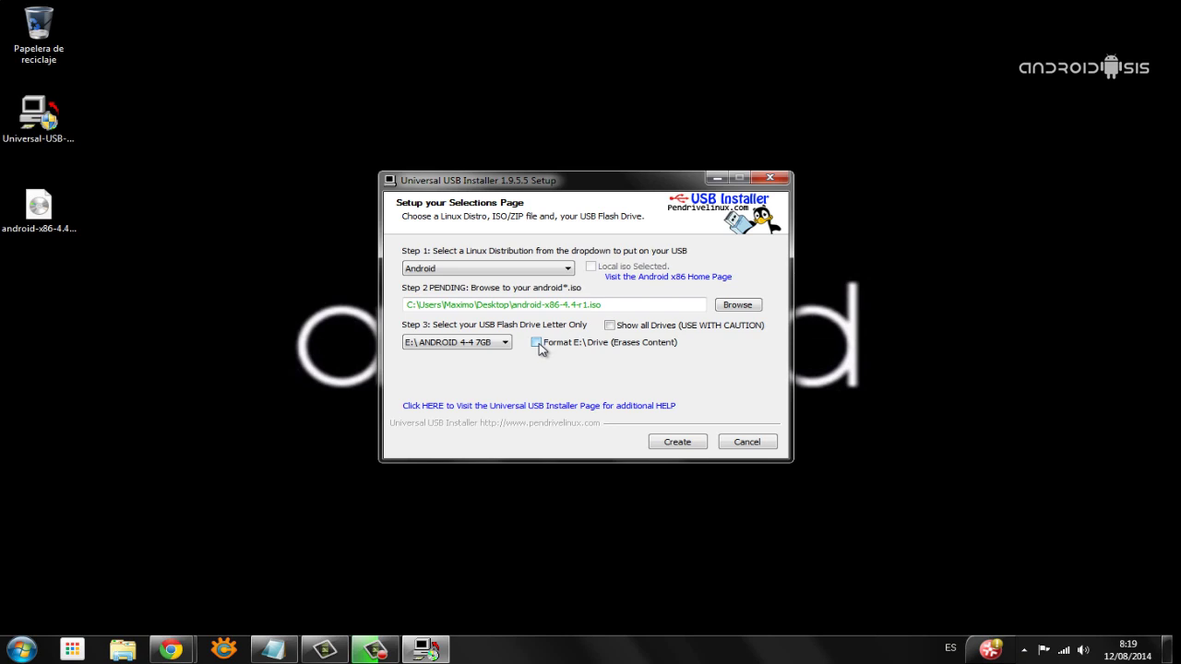
Step: Start creating the Android USB on E: without formatting it, accept the listed actions, and move the installer and extraction windows apart
left_click(689, 443)
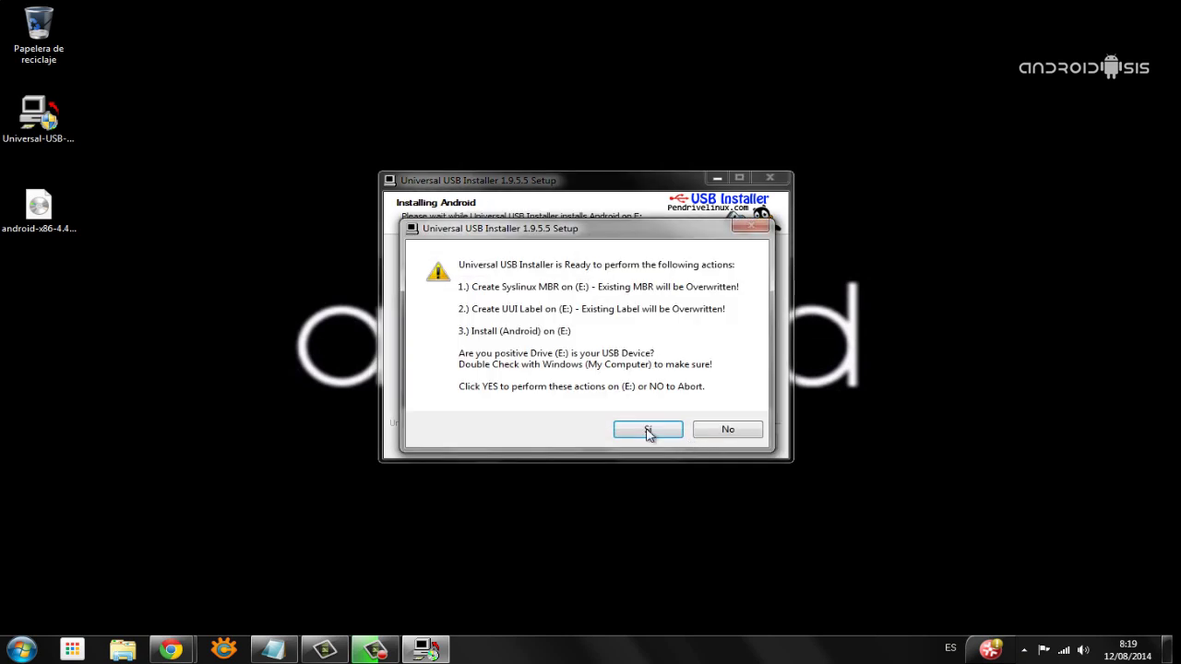
left_click(649, 431)
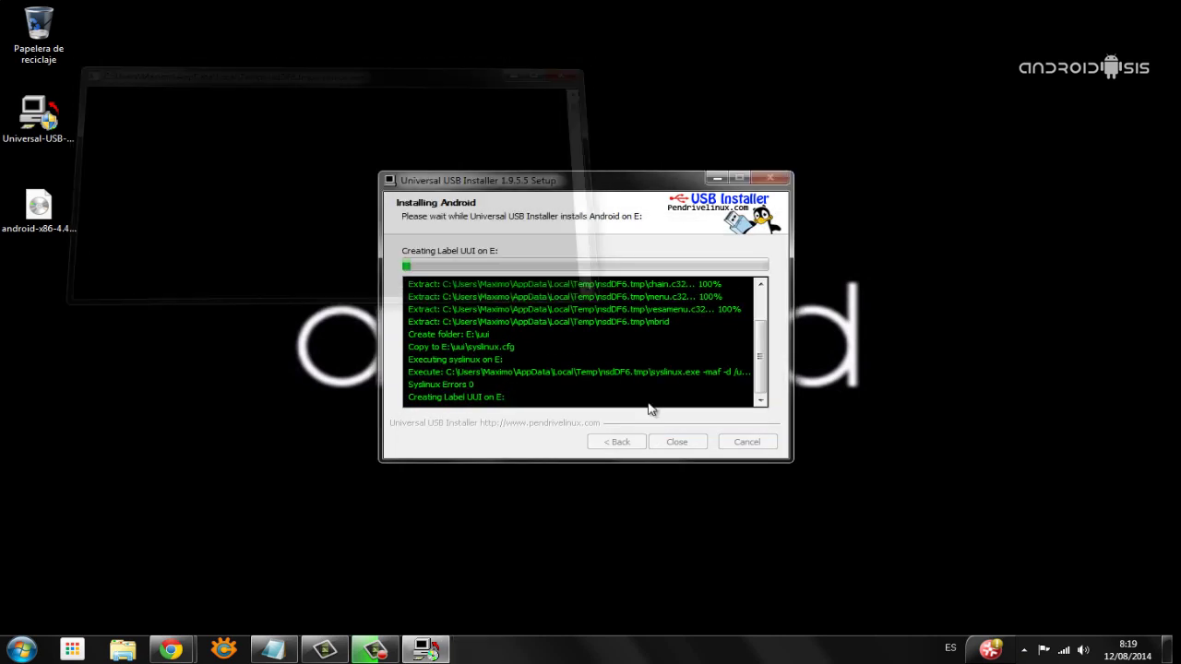
left_click_drag(627, 185, 712, 86)
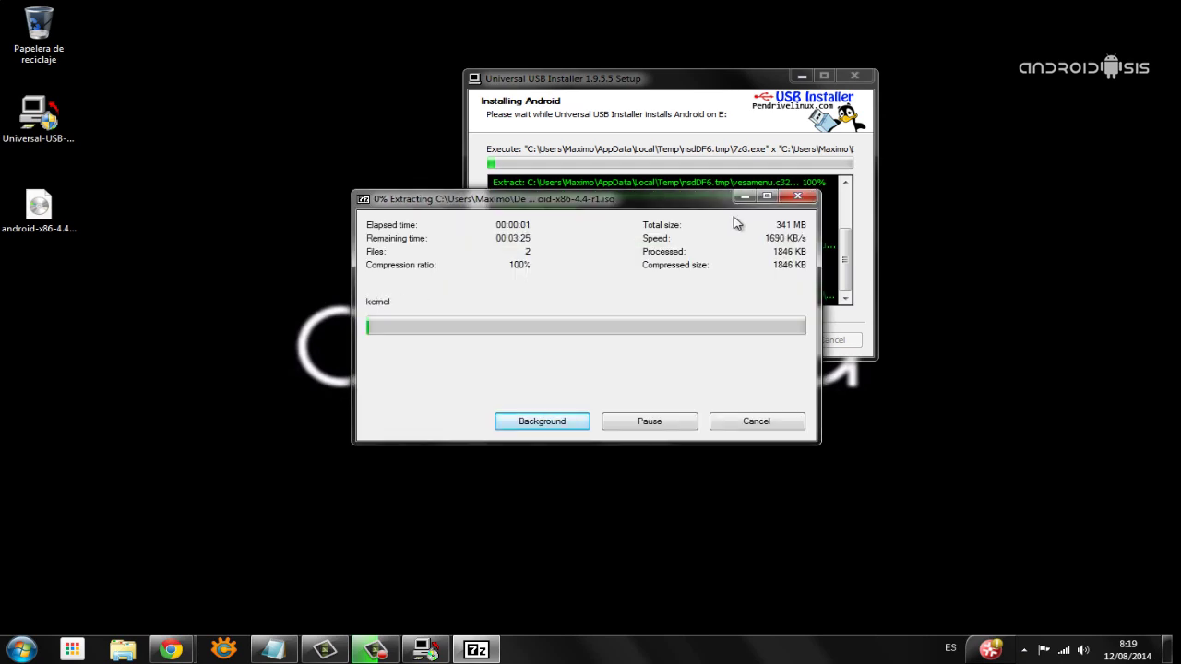
left_click_drag(696, 202, 649, 207)
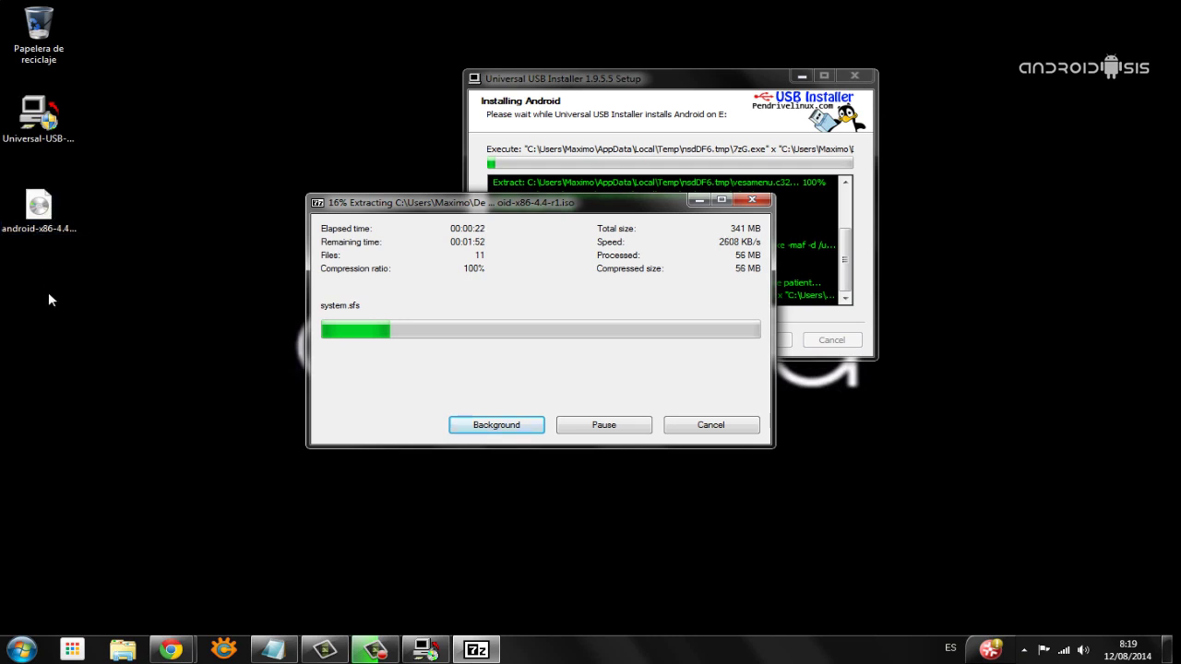
Step: Check the size of the desktop Android ISO in its properties, close them, and move the extraction window away from the installer's log
right_click(39, 205)
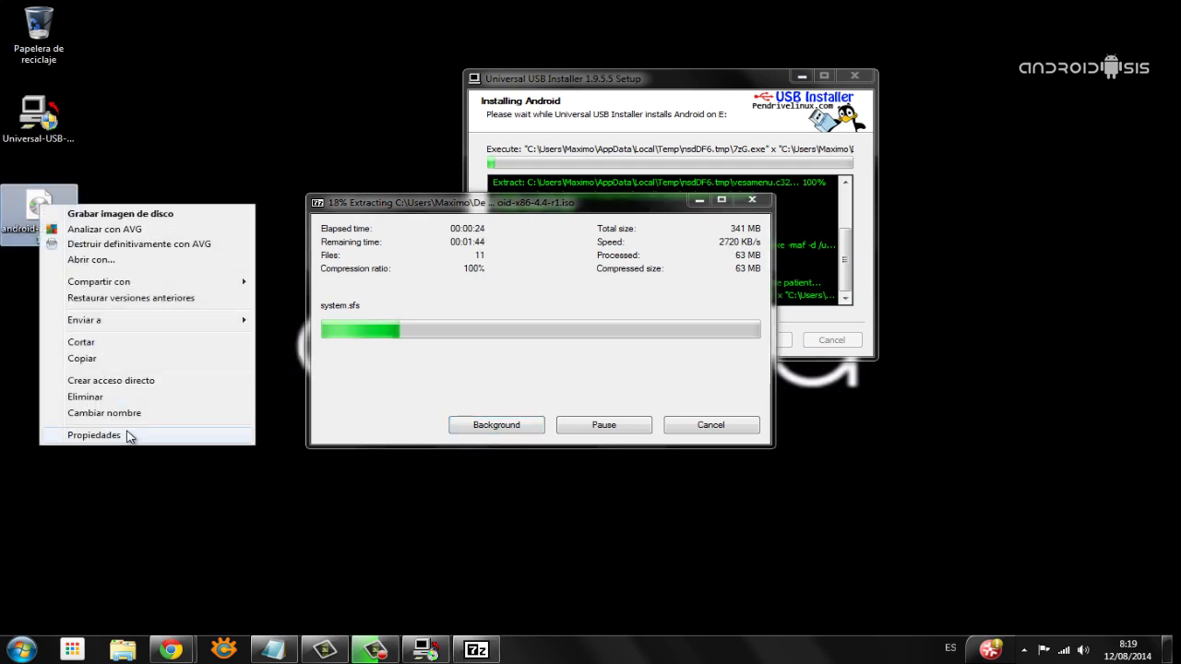
left_click(129, 435)
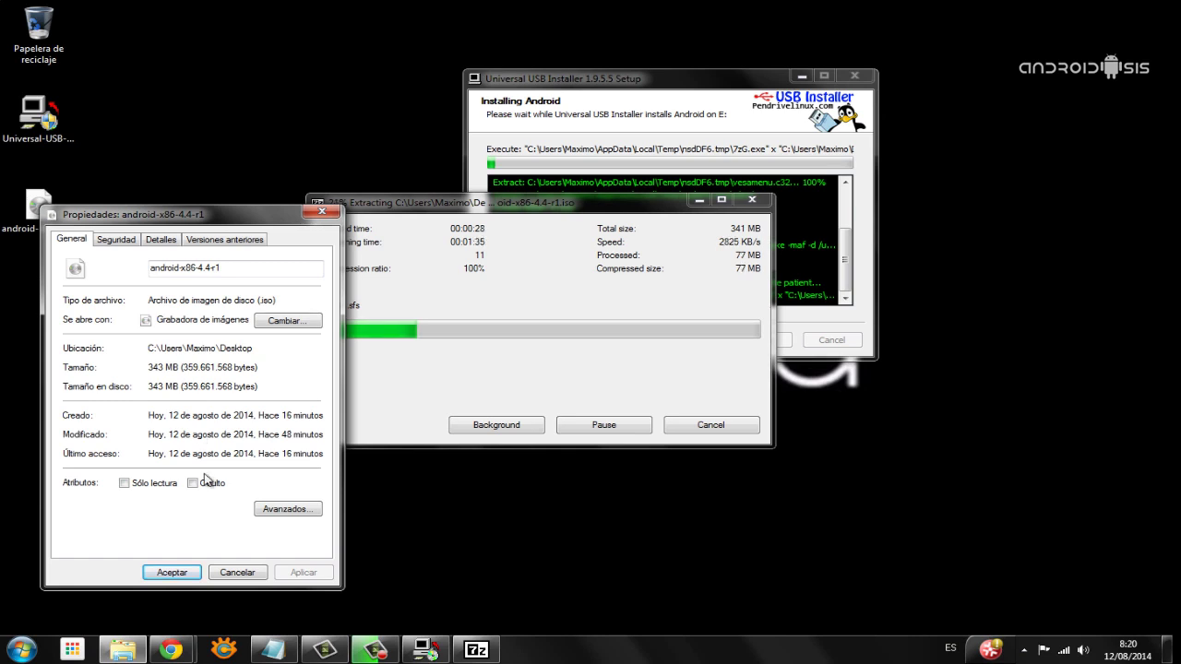
left_click(172, 572)
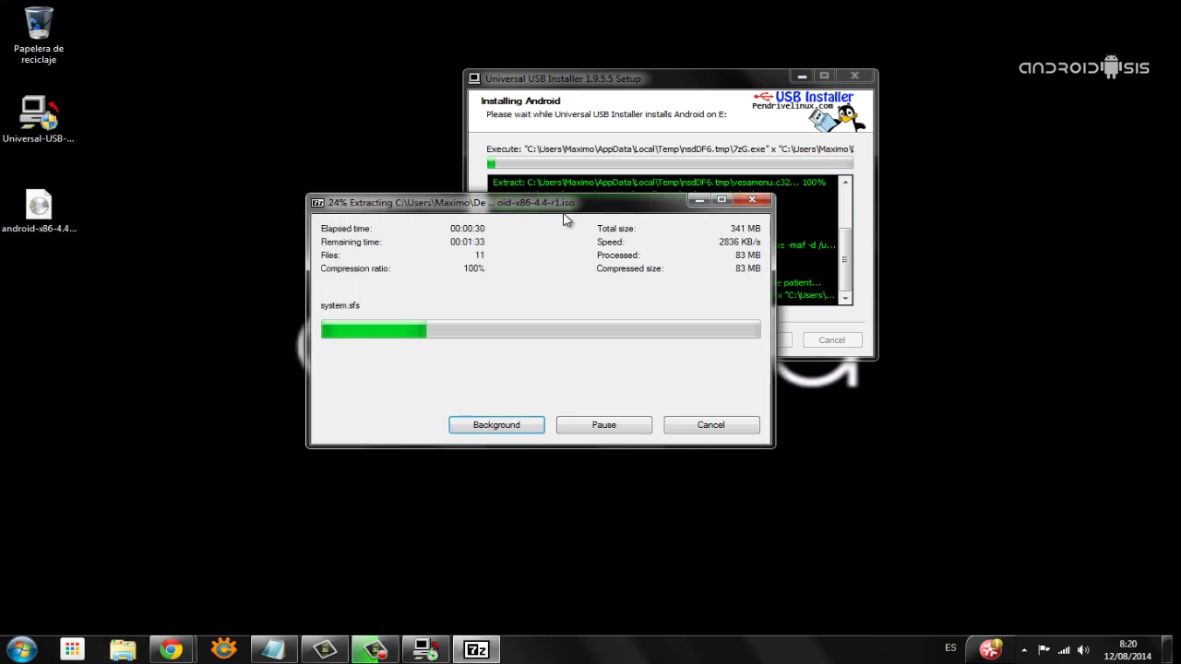
left_click_drag(586, 201, 440, 169)
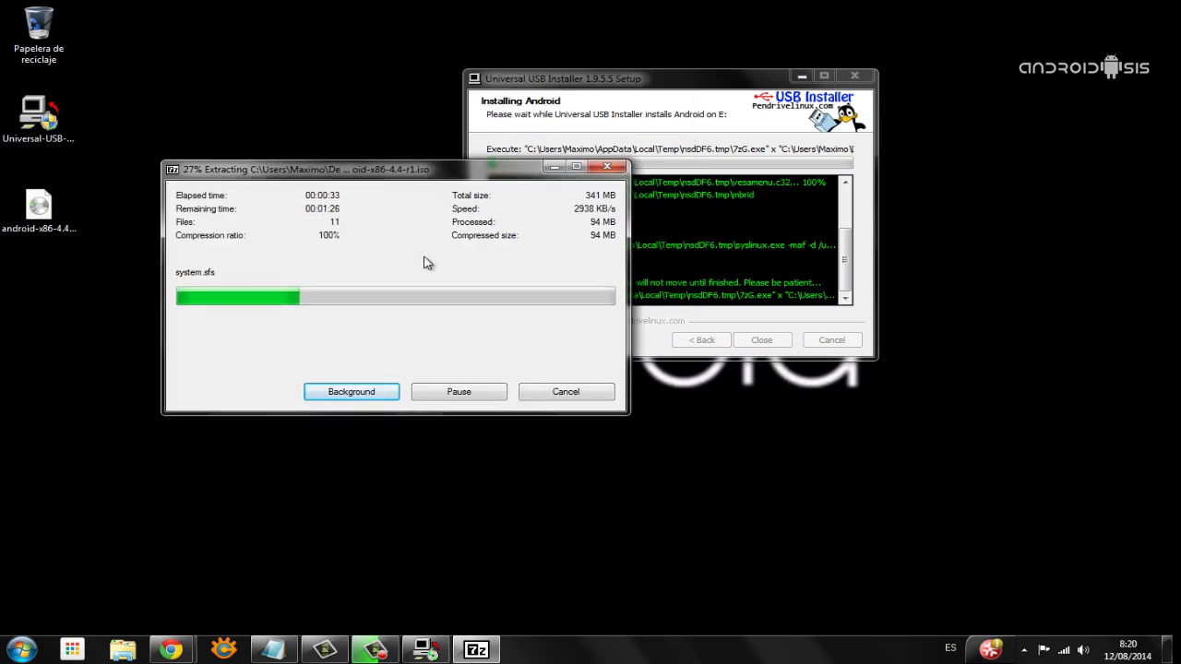